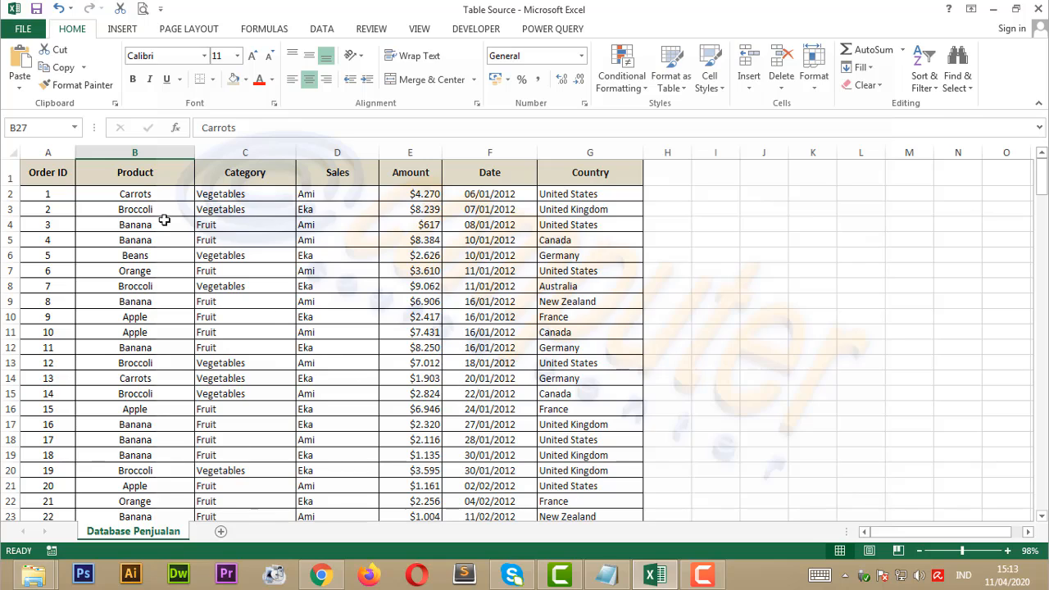
# Turn on filtering for the header row of the sales table.
pyautogui.click(158, 179)
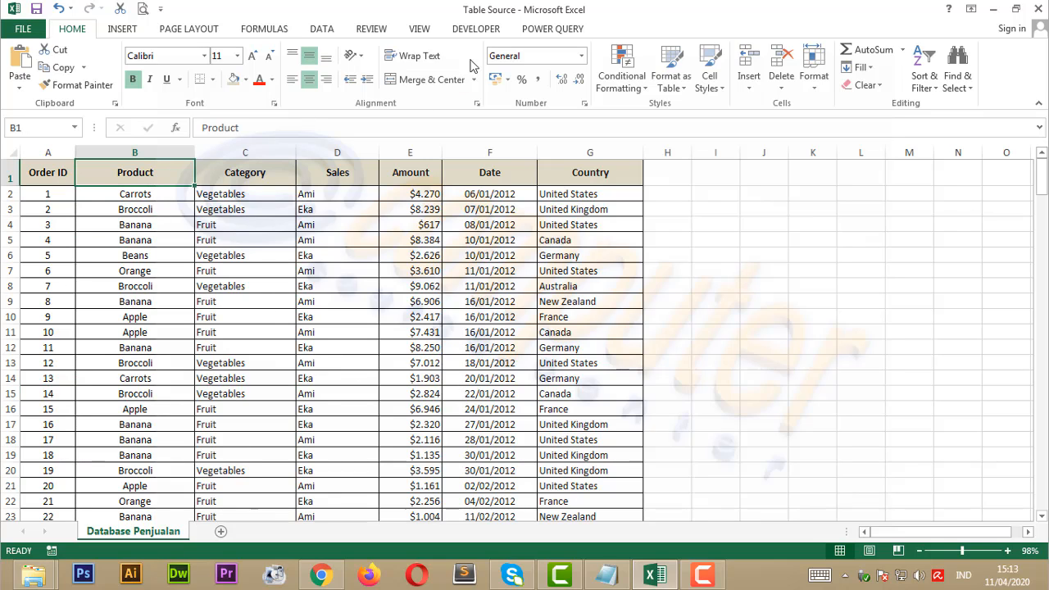
pyautogui.click(275, 38)
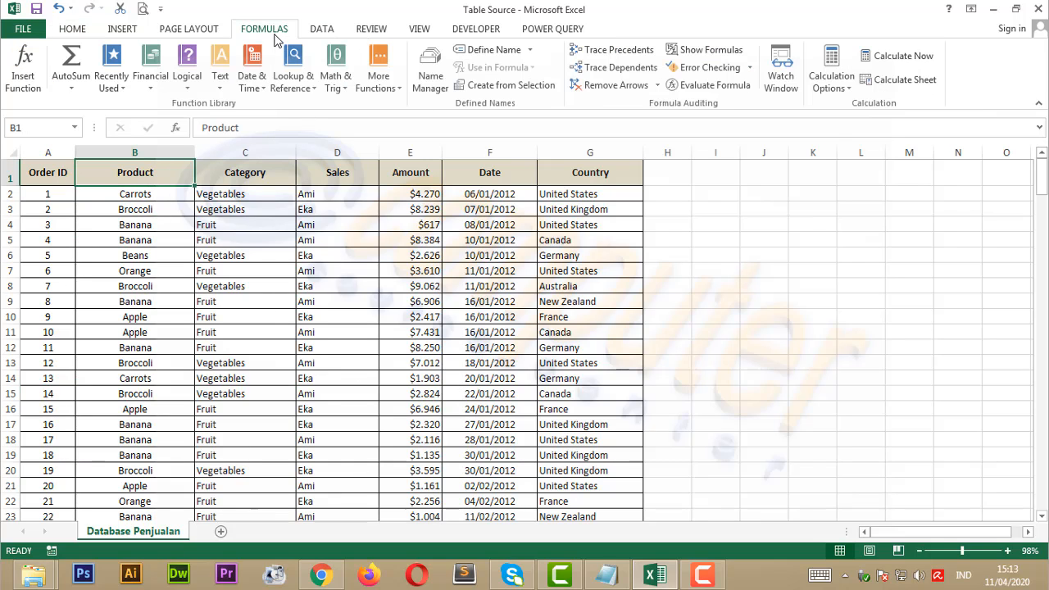
pyautogui.click(203, 37)
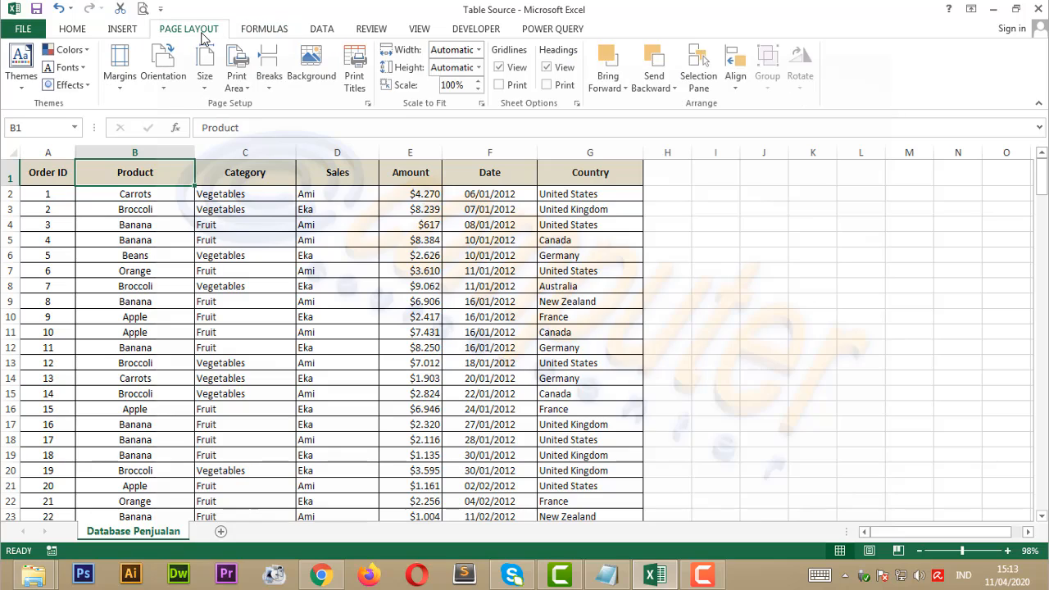
pyautogui.click(322, 31)
pyautogui.click(410, 69)
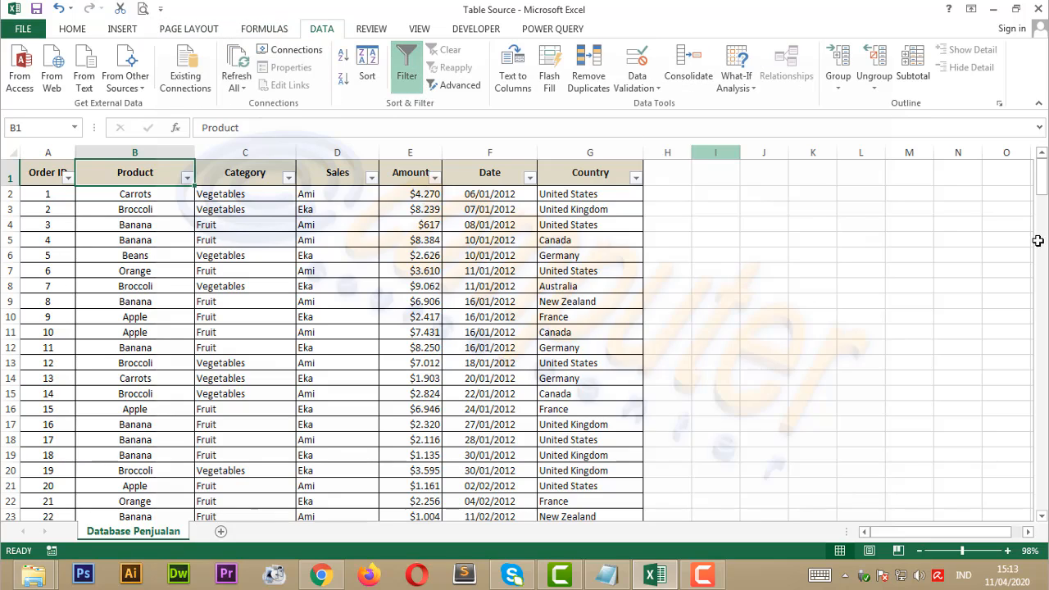
# Examine the Subtotal formula in cell E216 below the sales table.
pyautogui.moveTo(1040, 177); pyautogui.dragTo(1041, 494)
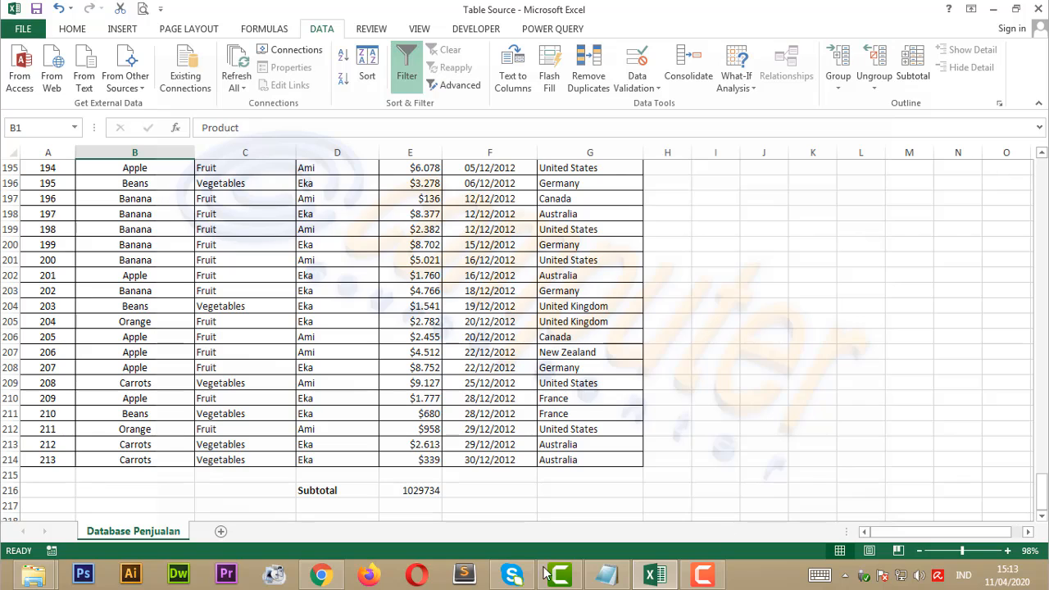
pyautogui.click(315, 494)
pyautogui.click(404, 493)
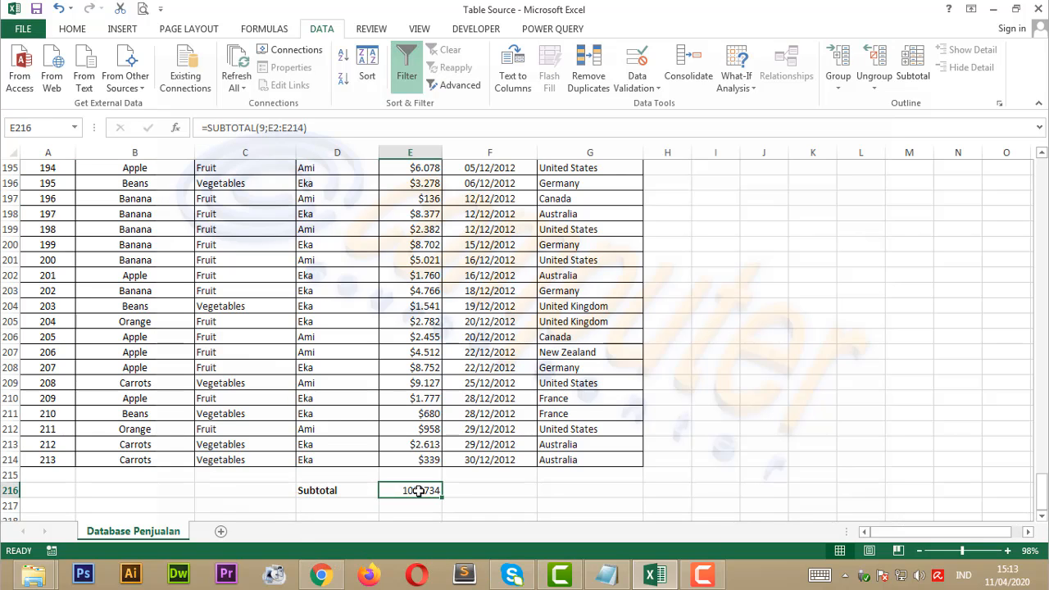
pyautogui.click(392, 396)
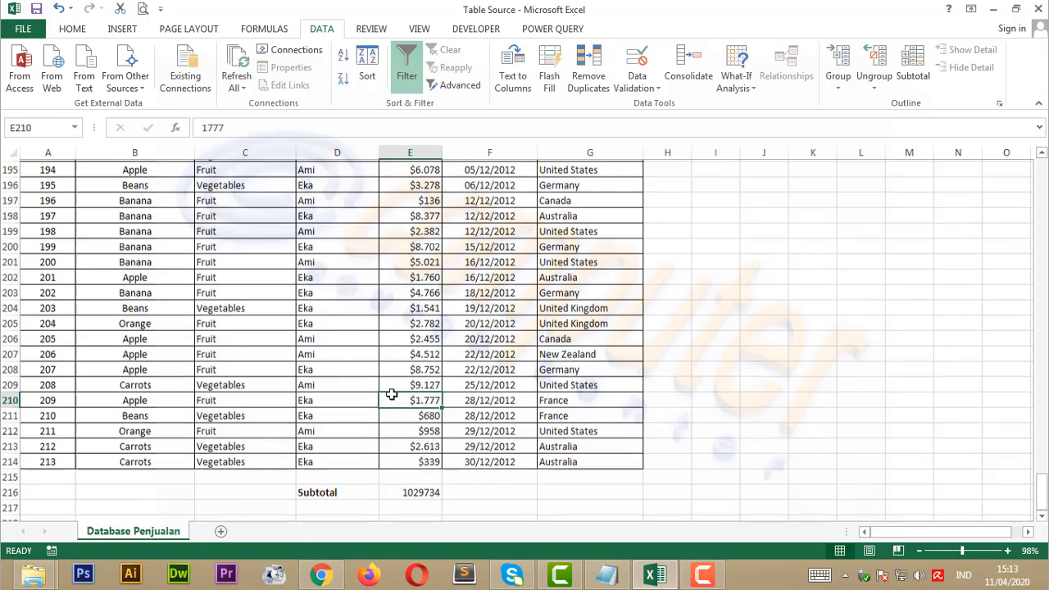
# Filter the Product column to show only Carrots and check the Subtotal below the table.
pyautogui.scroll(20, 394, 330)
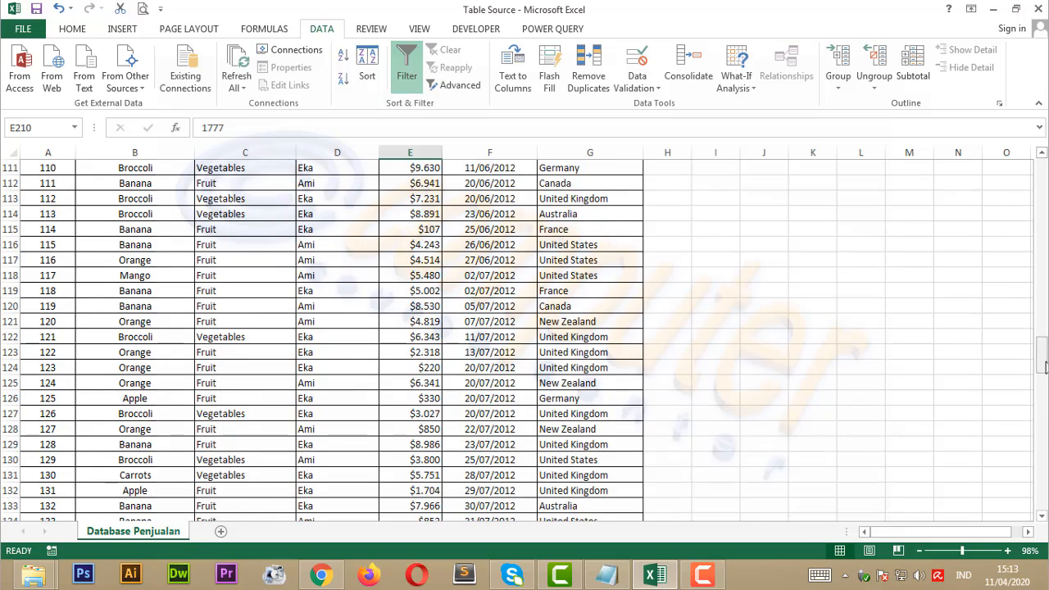
pyautogui.moveTo(1043, 366); pyautogui.dragTo(1043, 182)
pyautogui.click(186, 179)
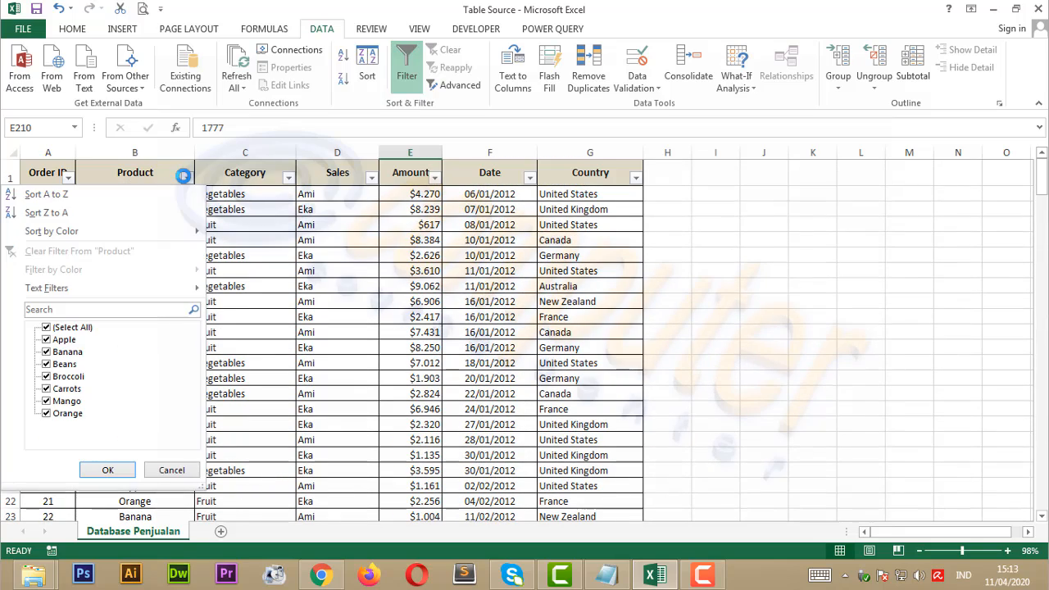
pyautogui.click(73, 328)
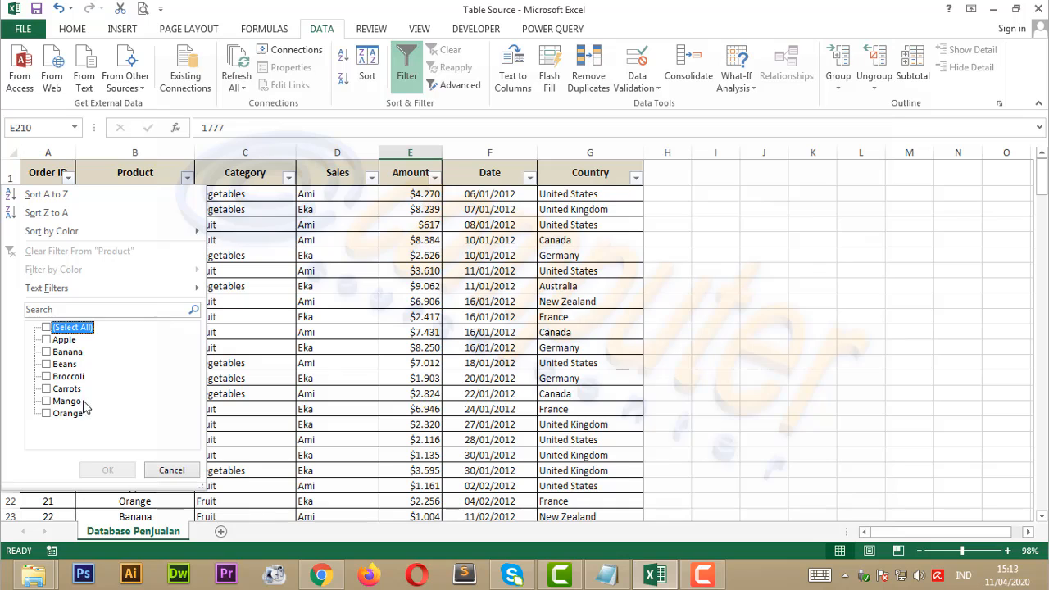
pyautogui.click(69, 390)
pyautogui.click(109, 469)
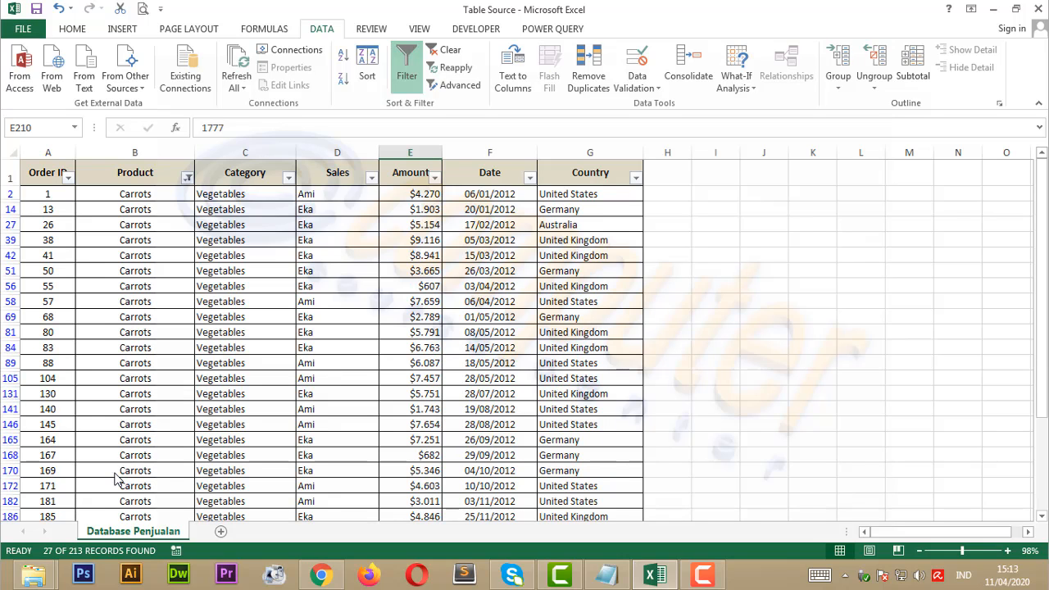
pyautogui.moveTo(1045, 209); pyautogui.dragTo(1044, 215)
pyautogui.click(420, 498)
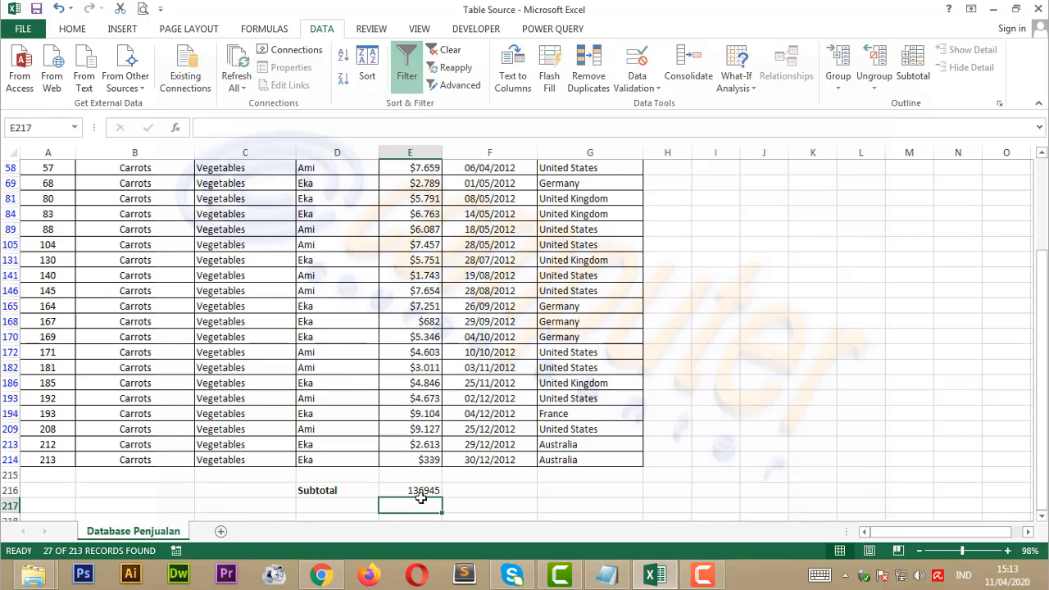
# Change the Product filter from Carrots to Apple only, and remove filtering from the table.
pyautogui.scroll(3, 365, 468)
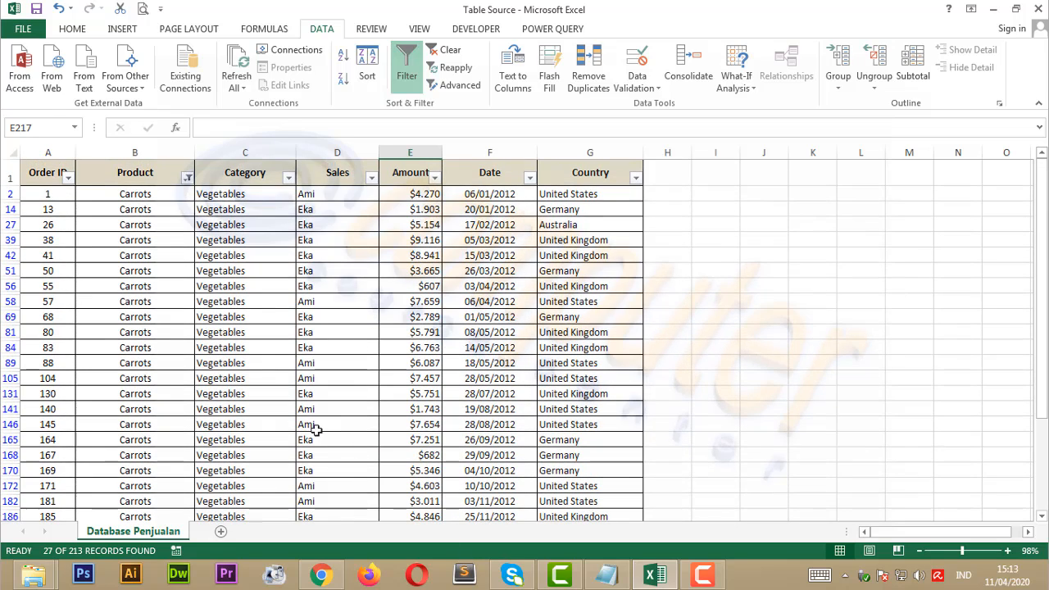
pyautogui.click(188, 177)
pyautogui.click(66, 339)
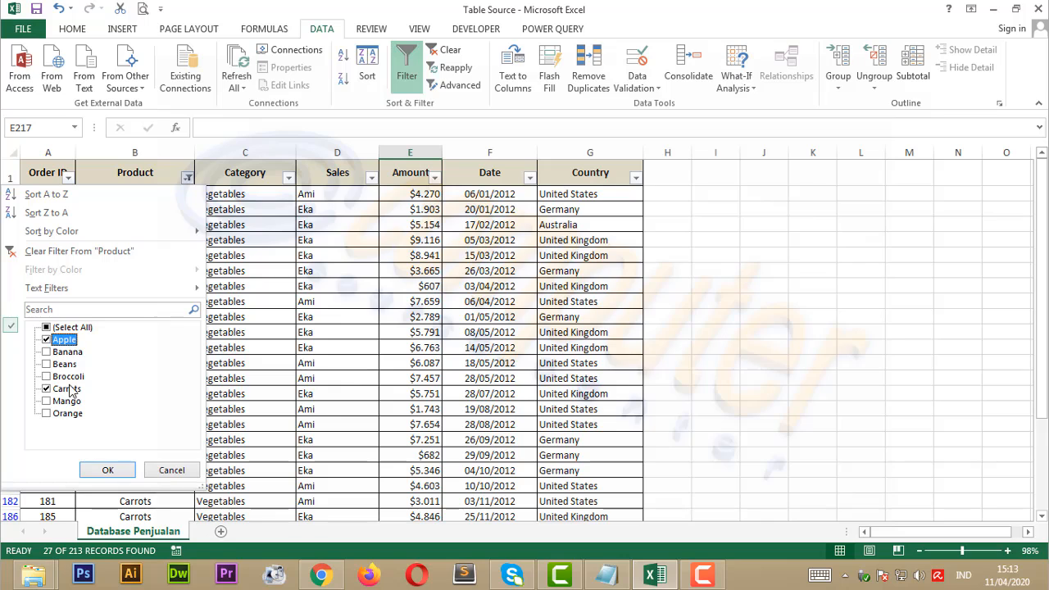
pyautogui.click(66, 389)
pyautogui.click(107, 470)
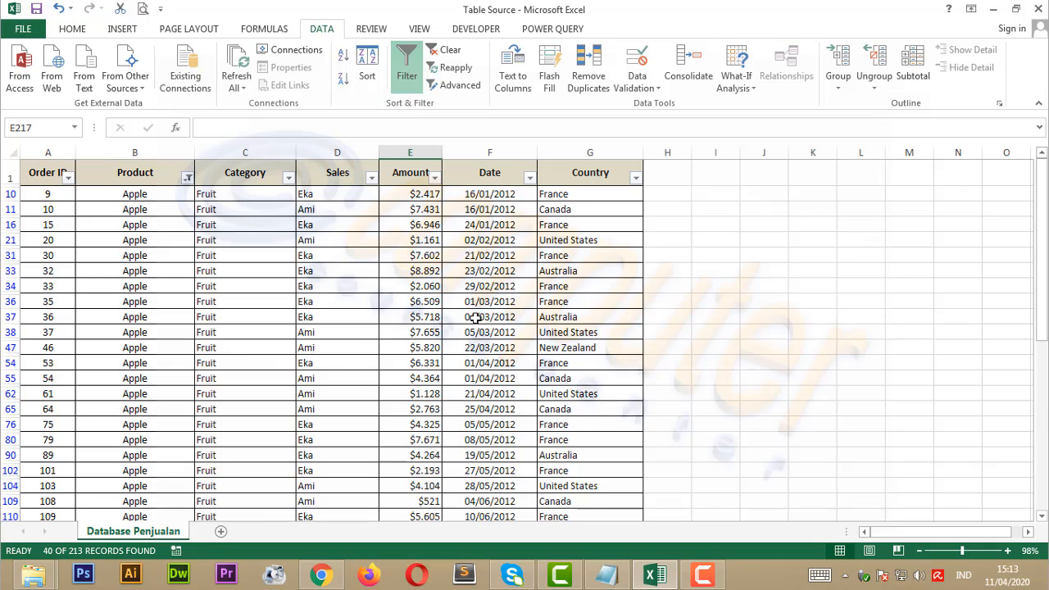
pyautogui.click(410, 73)
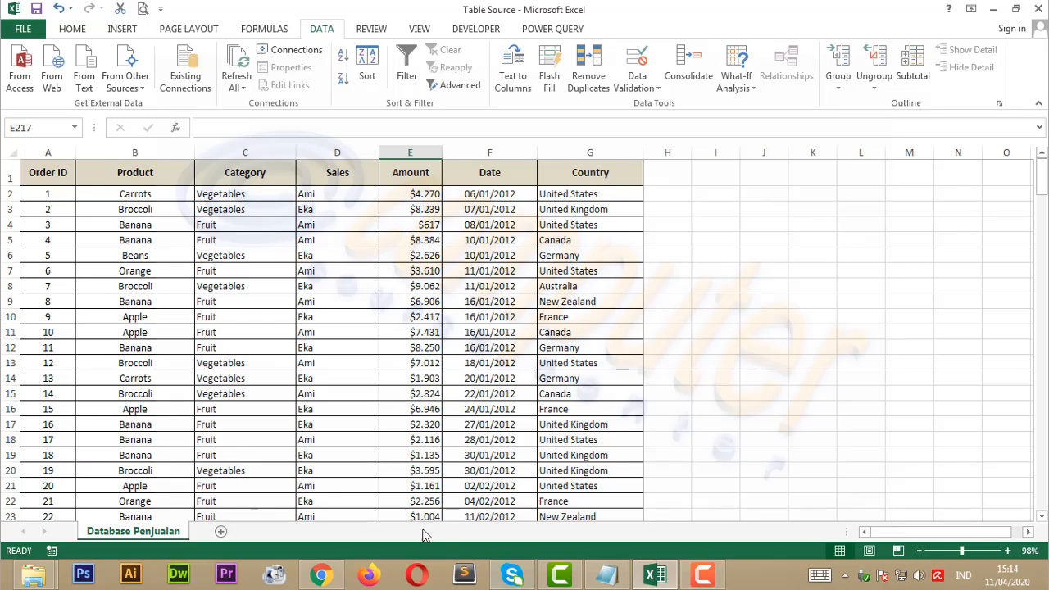
pyautogui.click(127, 255)
pyautogui.click(360, 257)
pyautogui.click(521, 241)
pyautogui.click(502, 317)
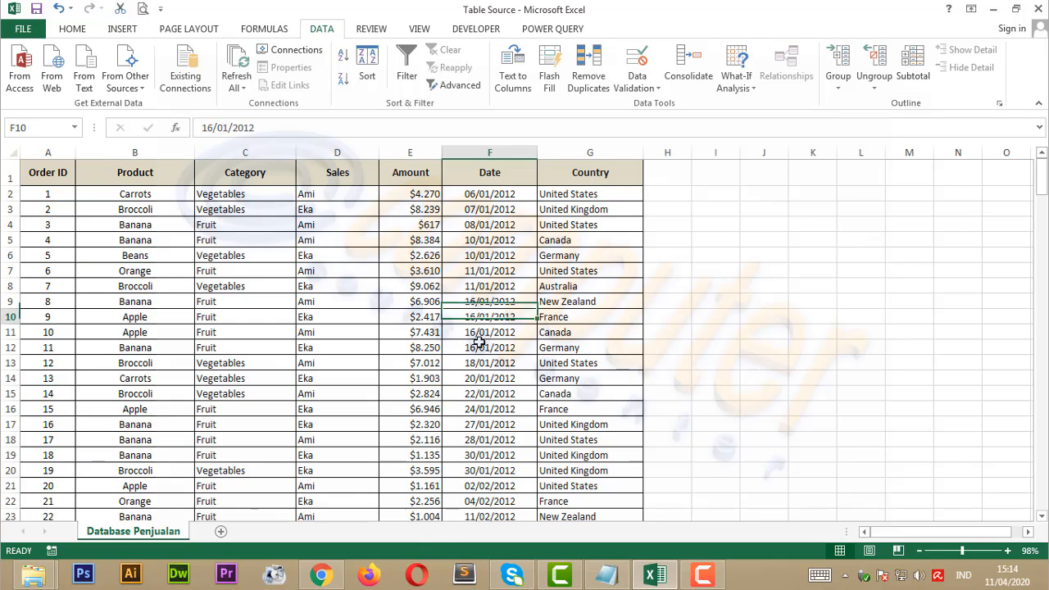
pyautogui.click(344, 362)
pyautogui.click(259, 334)
# Create a PivotTable on a new worksheet from the range A1:G214 of the Database Penjualan sheet.
pyautogui.click(290, 252)
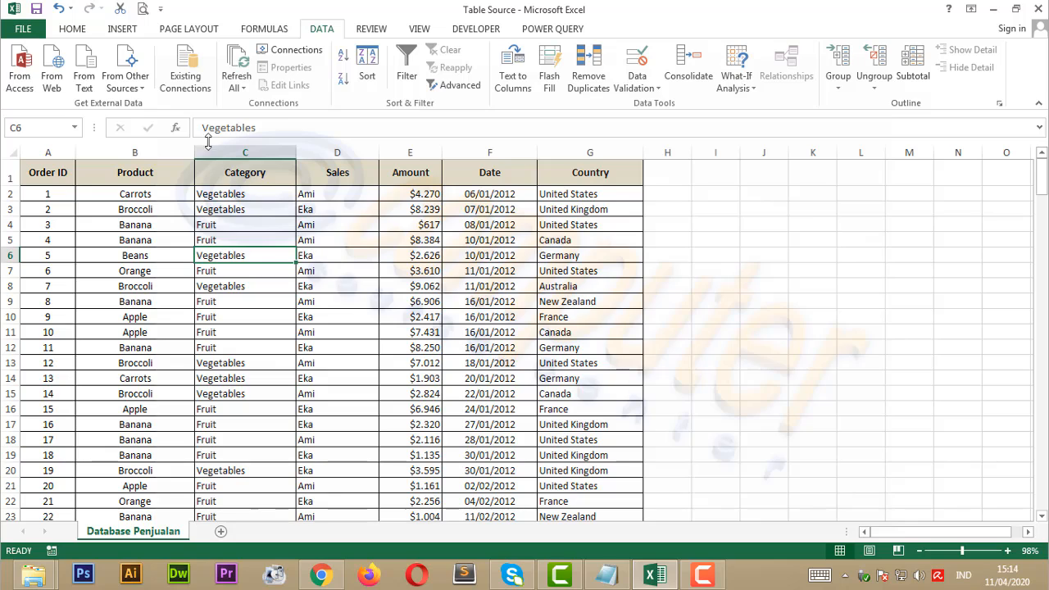
pyautogui.click(131, 36)
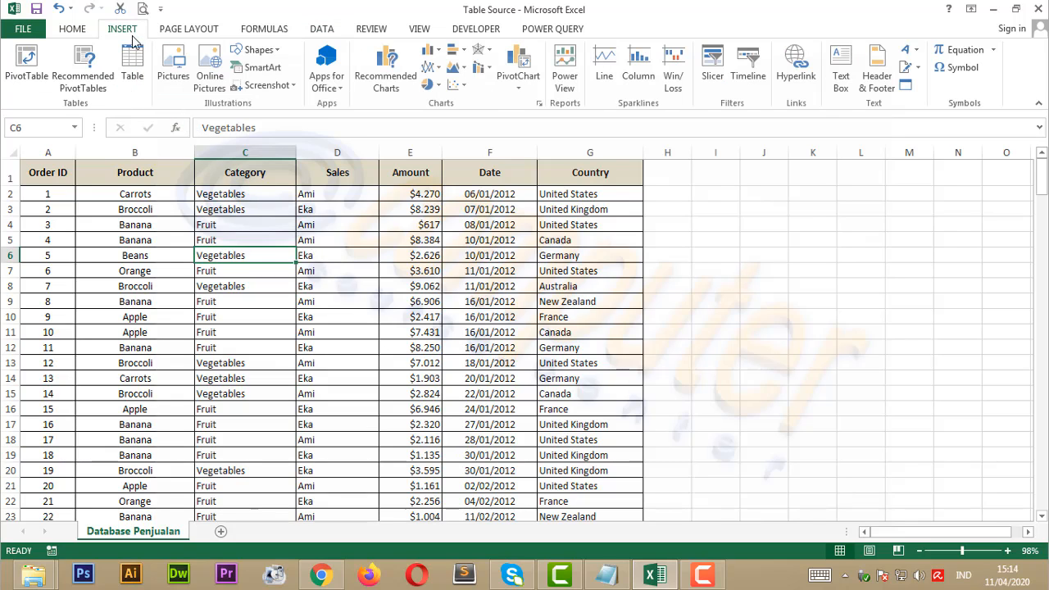
pyautogui.click(27, 69)
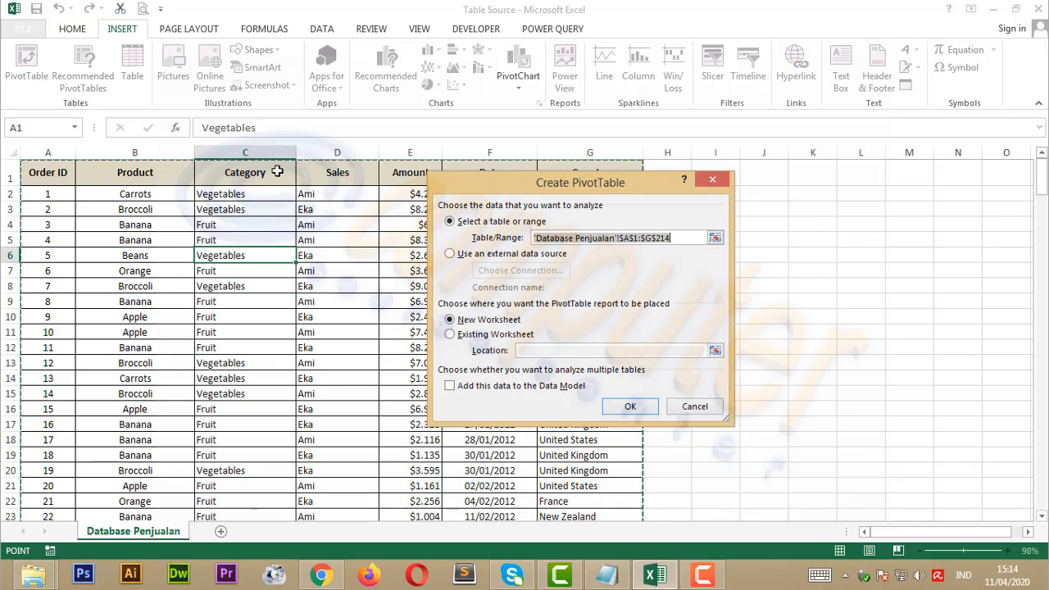
pyautogui.moveTo(509, 191); pyautogui.dragTo(733, 187)
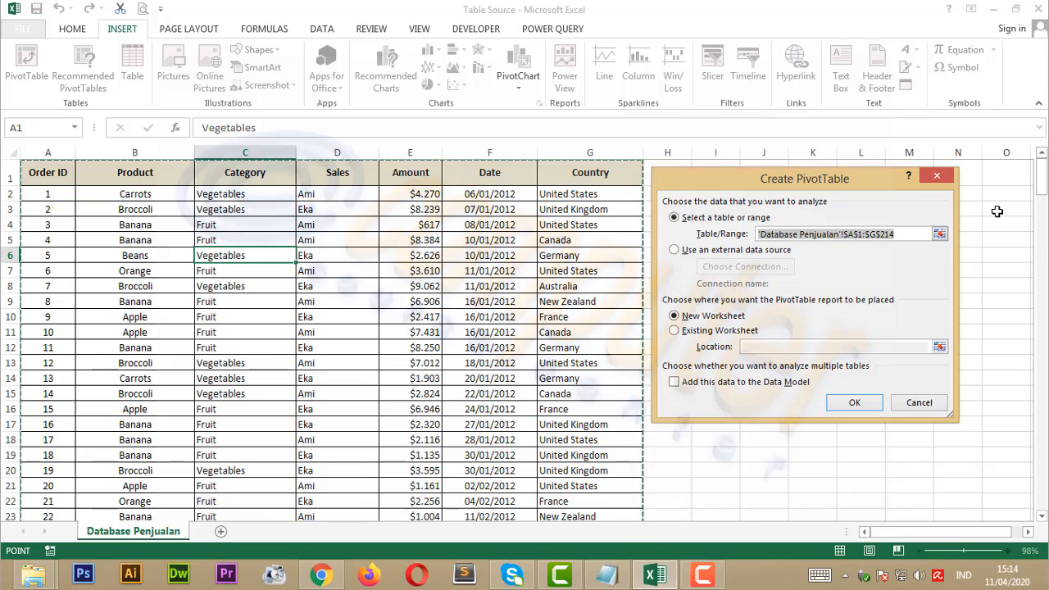
pyautogui.moveTo(1042, 176); pyautogui.dragTo(1026, 505)
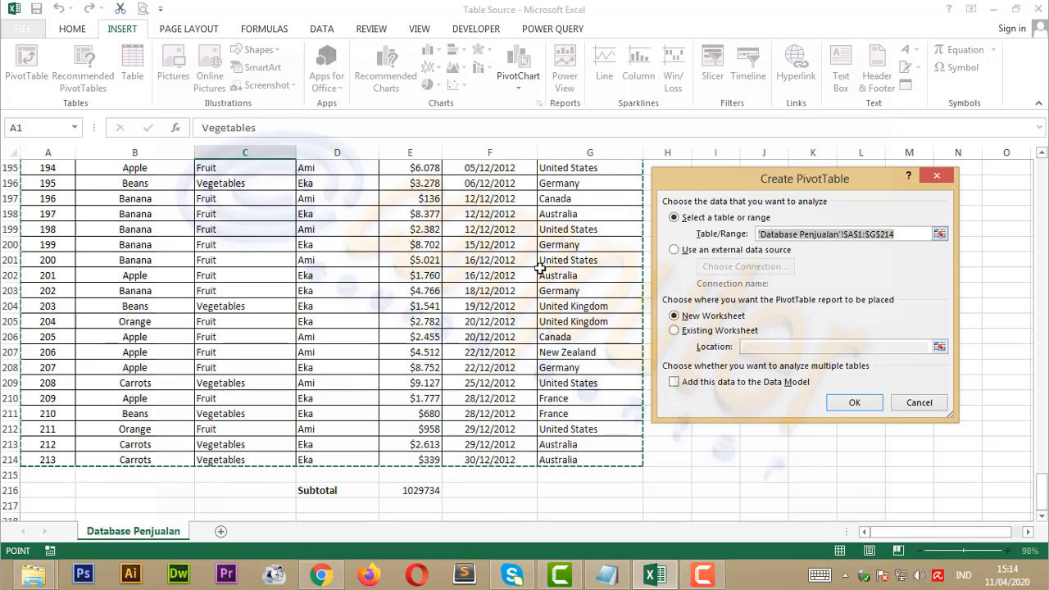
pyautogui.click(854, 404)
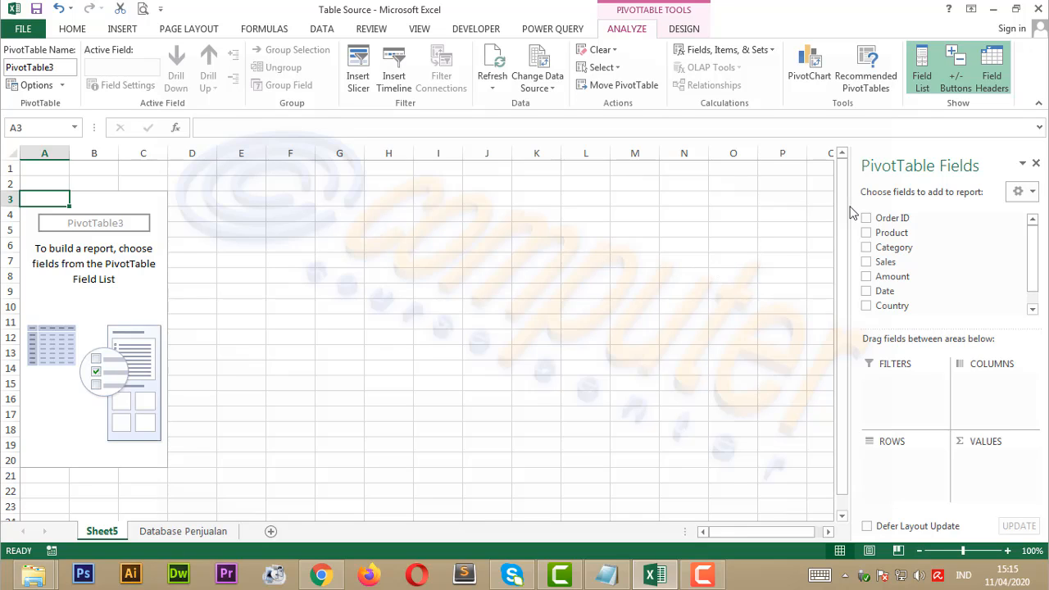
# Widen the PivotTable Fields pane and add the Product field to the PivotTable's rows.
pyautogui.moveTo(853, 218); pyautogui.dragTo(773, 215)
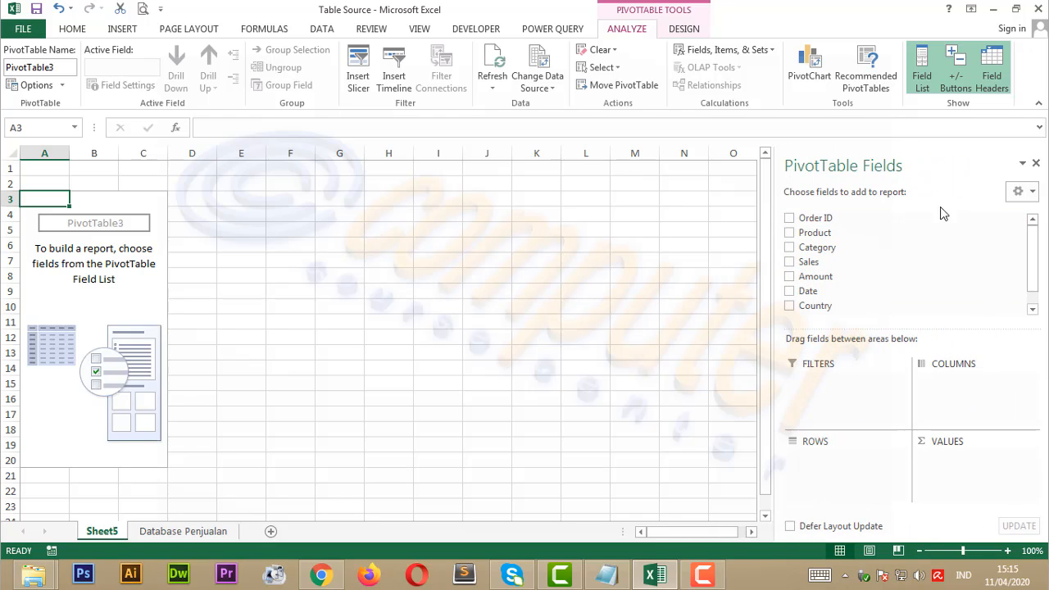
pyautogui.click(130, 303)
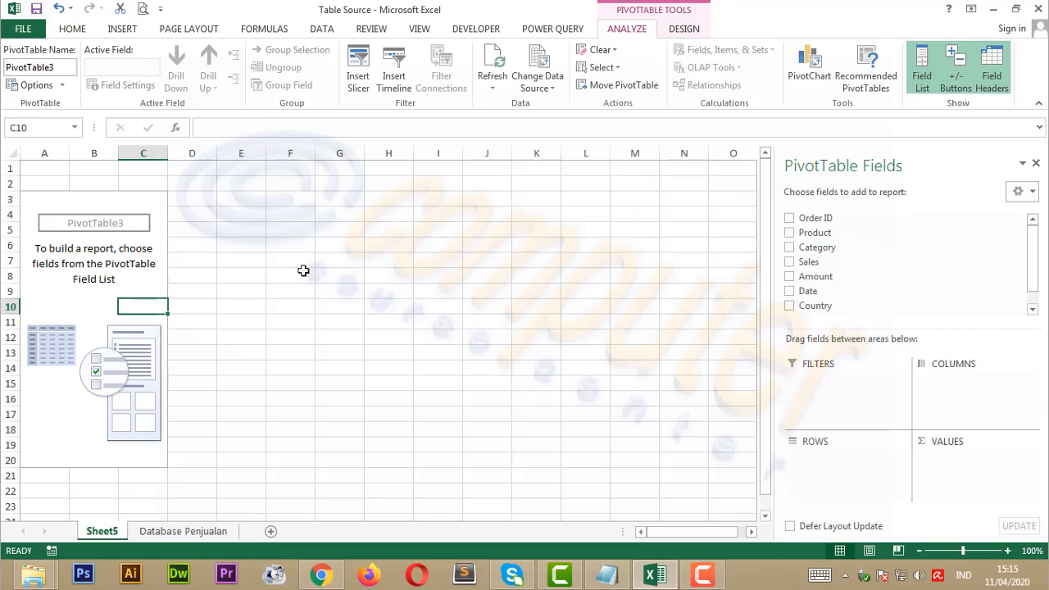
pyautogui.click(341, 271)
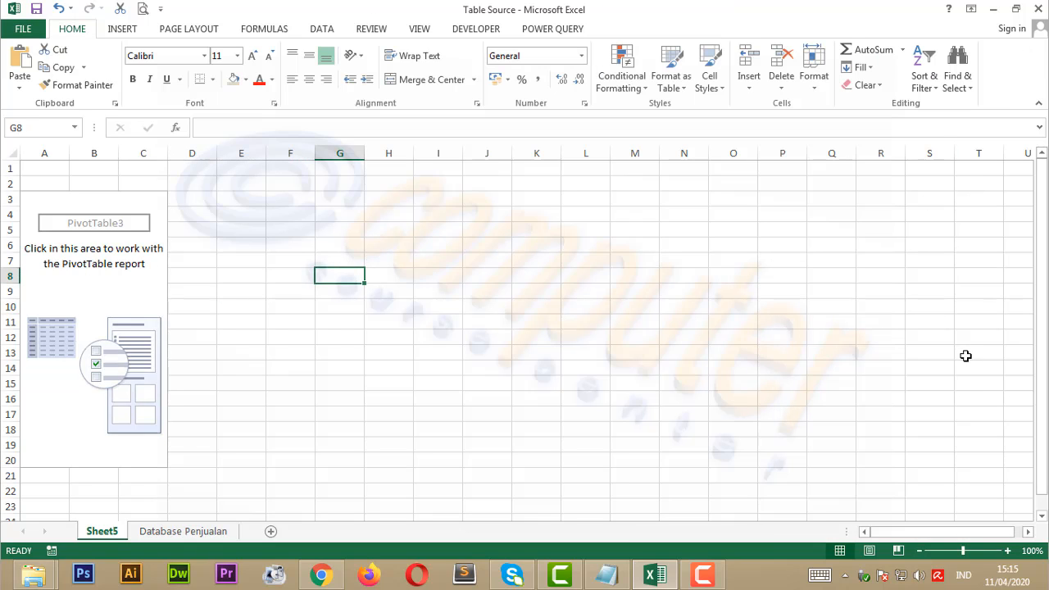
pyautogui.click(107, 288)
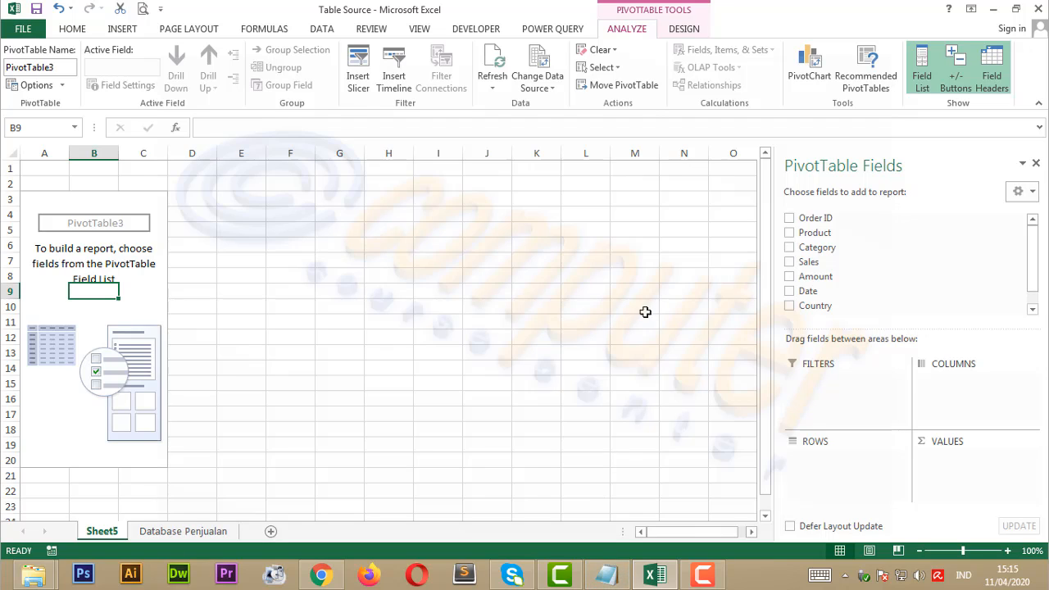
pyautogui.moveTo(816, 237); pyautogui.dragTo(842, 464)
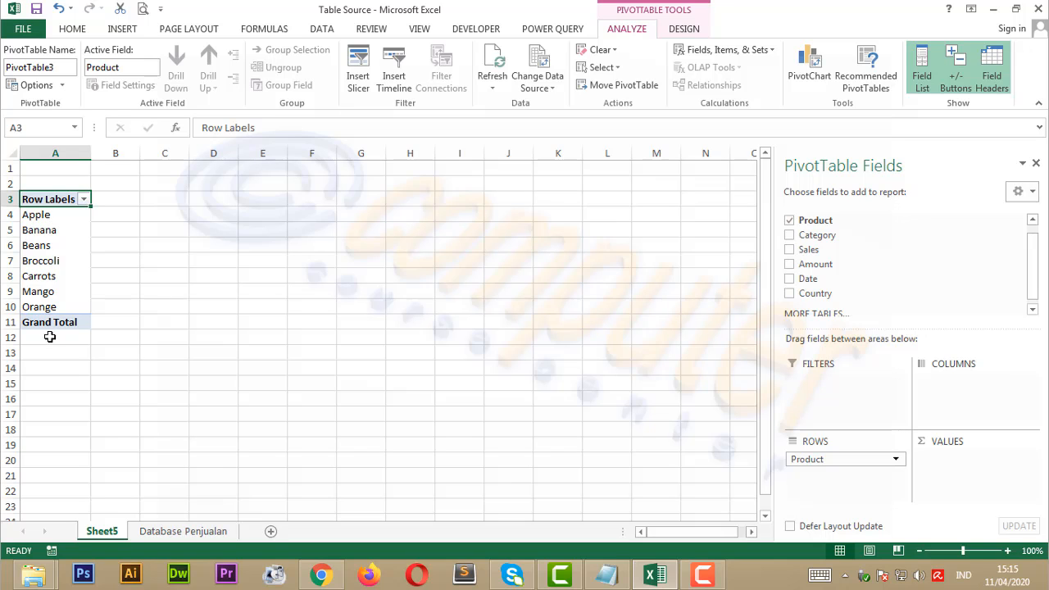
# Compare the PivotTable's product row labels with the source data on the Database Penjualan sheet.
pyautogui.click(172, 534)
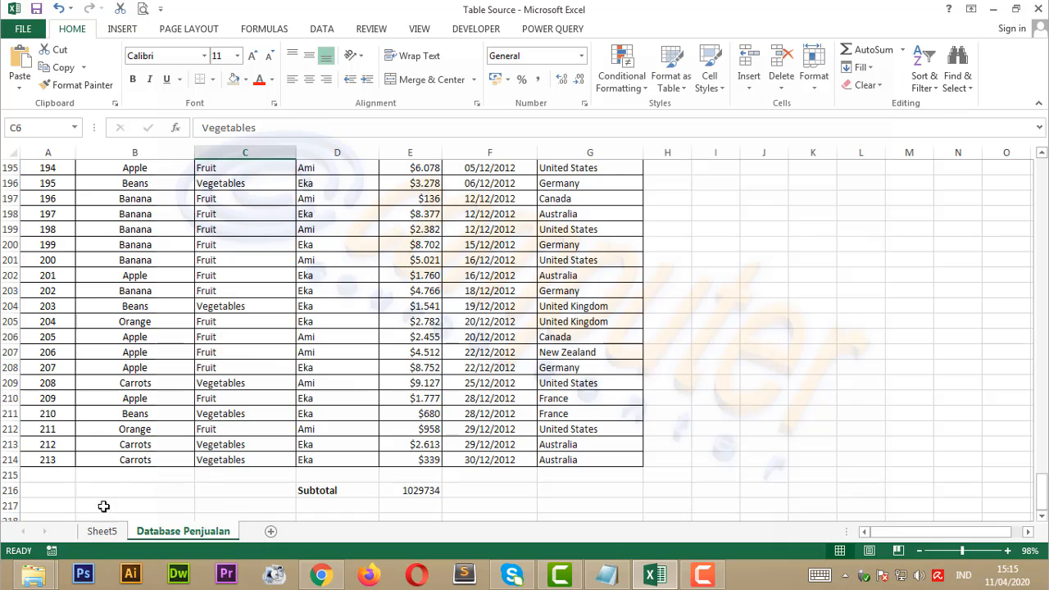
pyautogui.click(102, 531)
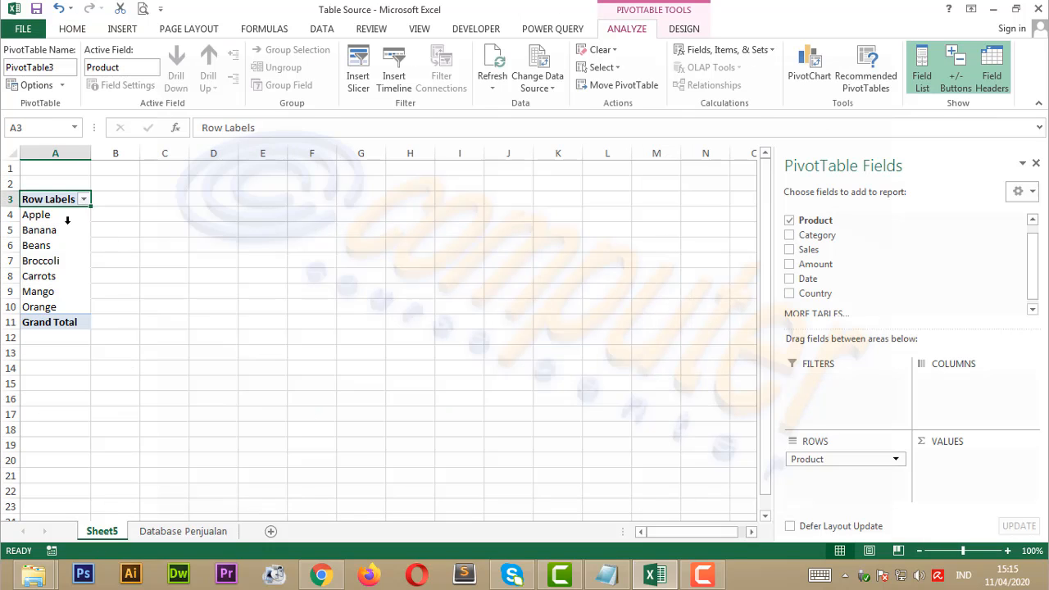
pyautogui.click(172, 531)
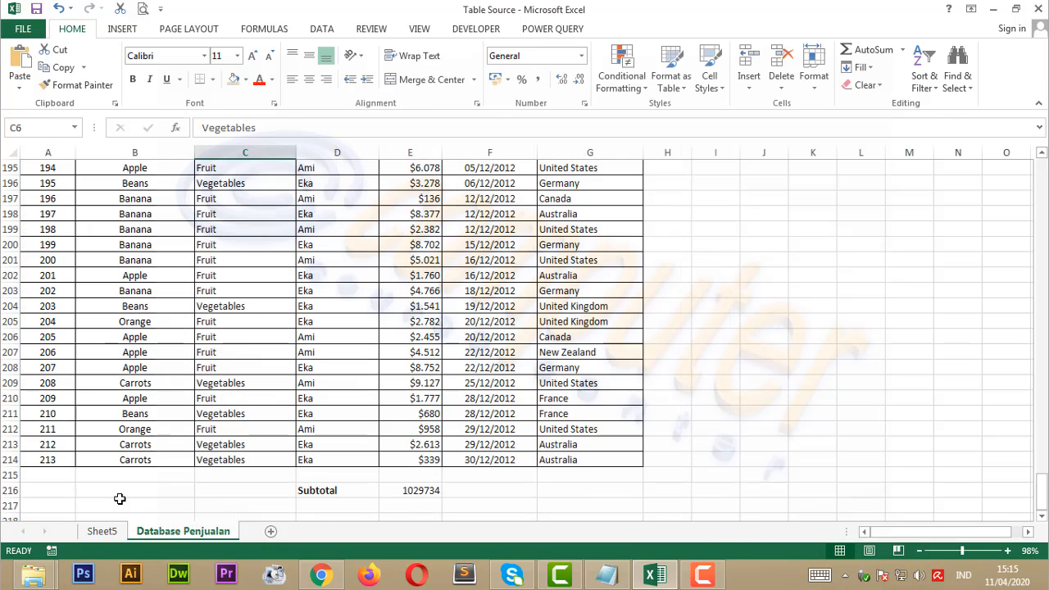
# Return to Sheet5 and add the Amount field to the PivotTable's values as a sum.
pyautogui.click(102, 531)
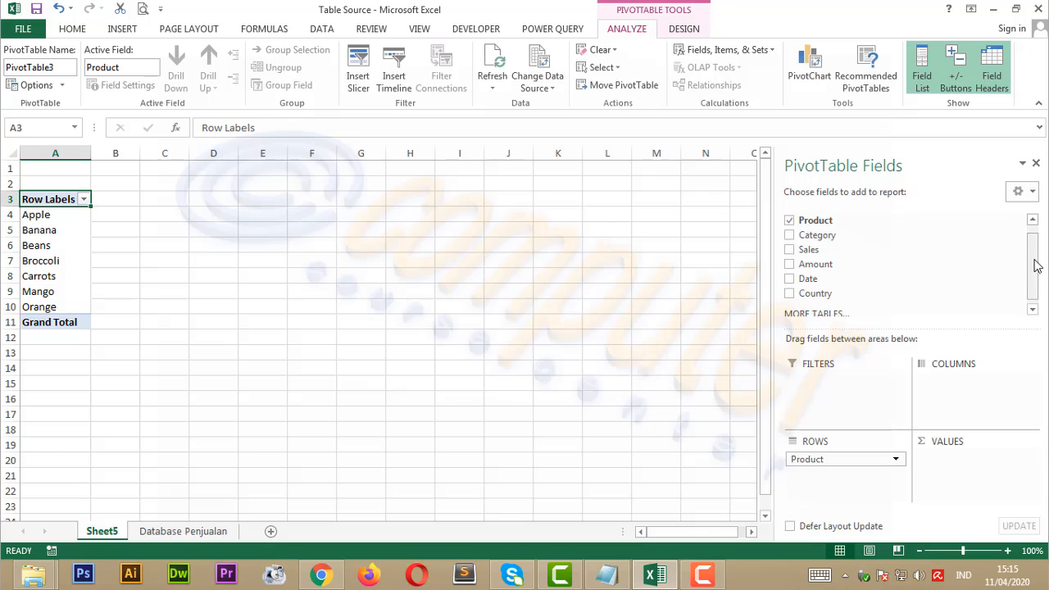
pyautogui.moveTo(1035, 262); pyautogui.dragTo(1043, 283)
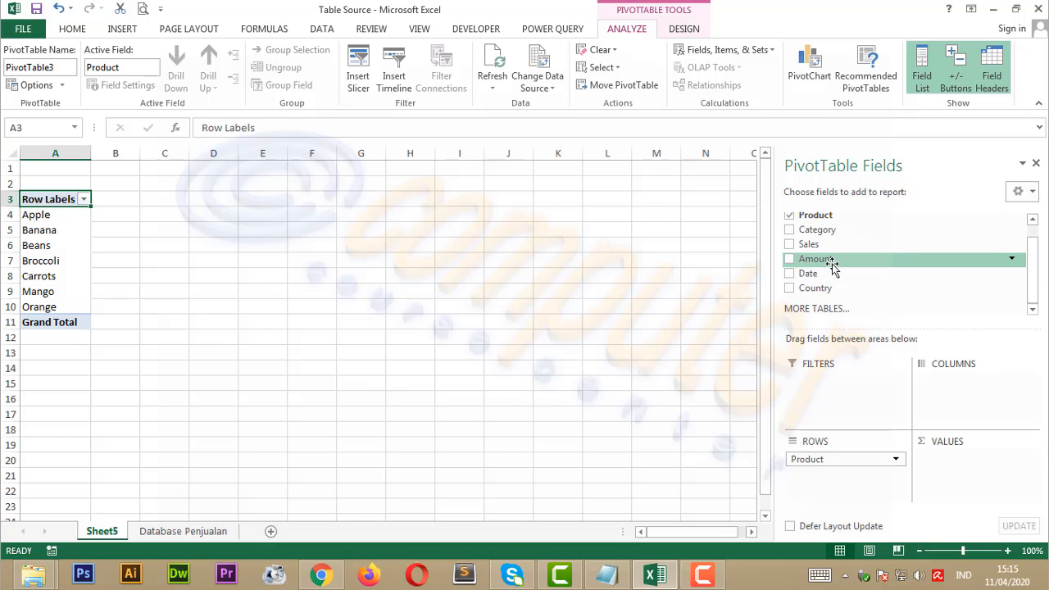
pyautogui.moveTo(832, 262); pyautogui.dragTo(977, 467)
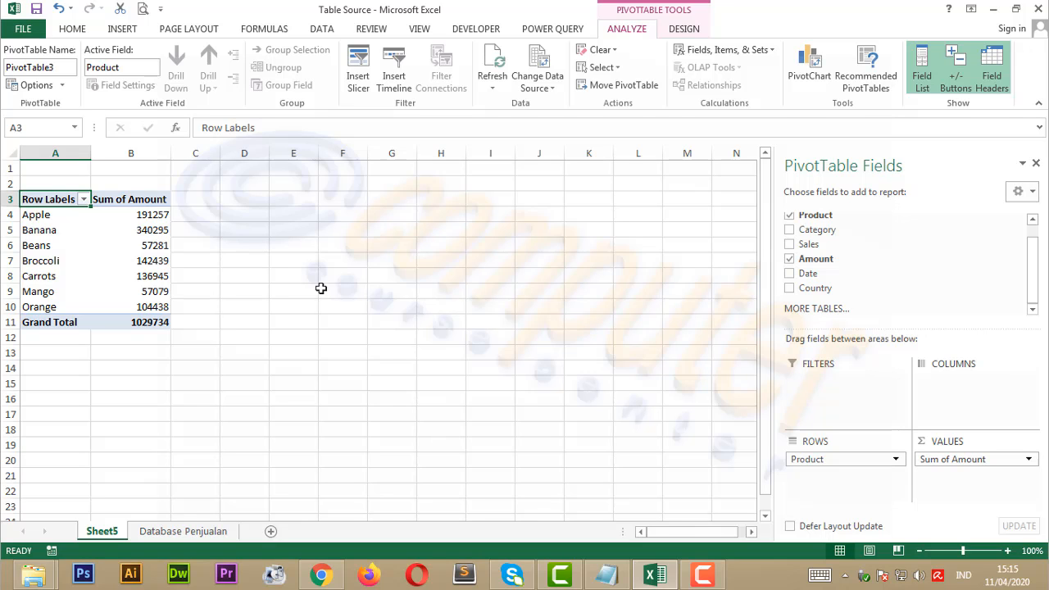
# Filter the Database Penjualan data by Product to show only Apple.
pyautogui.click(176, 531)
pyautogui.scroll(20, 298, 339)
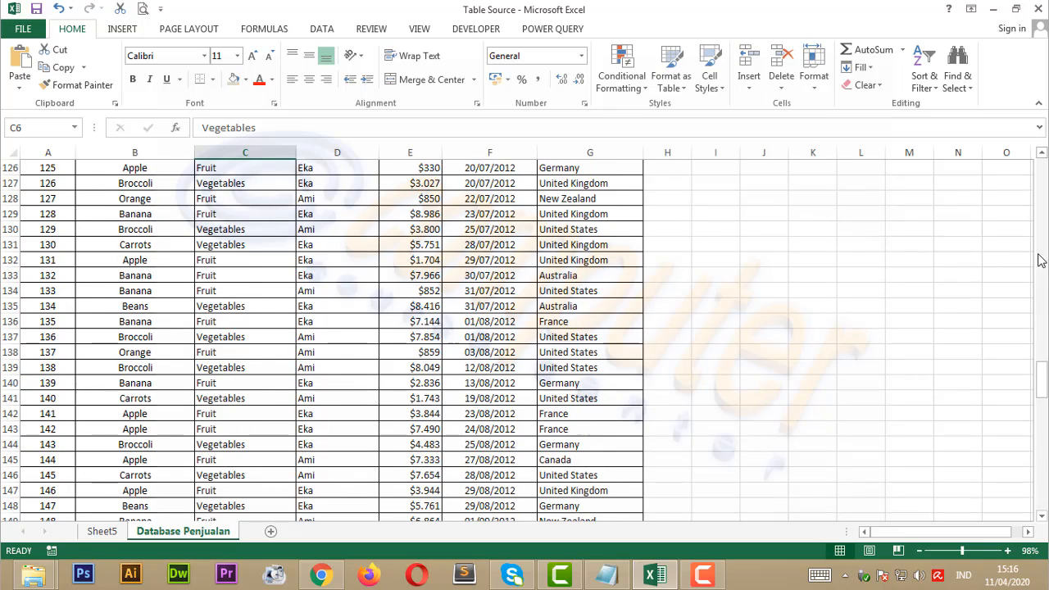
pyautogui.moveTo(1041, 381); pyautogui.dragTo(1041, 173)
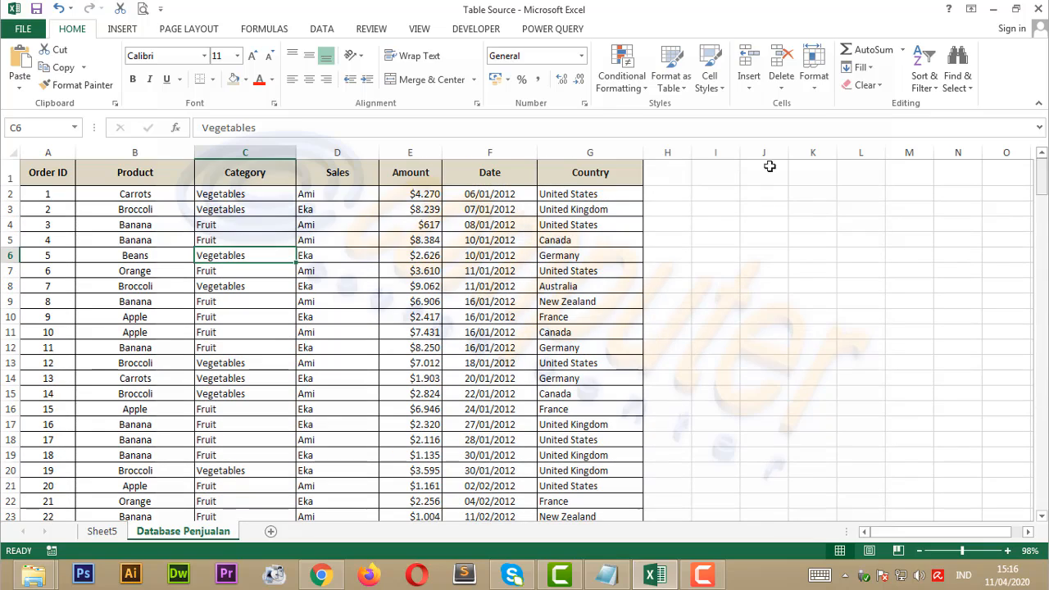
pyautogui.click(134, 184)
pyautogui.click(321, 29)
pyautogui.click(406, 66)
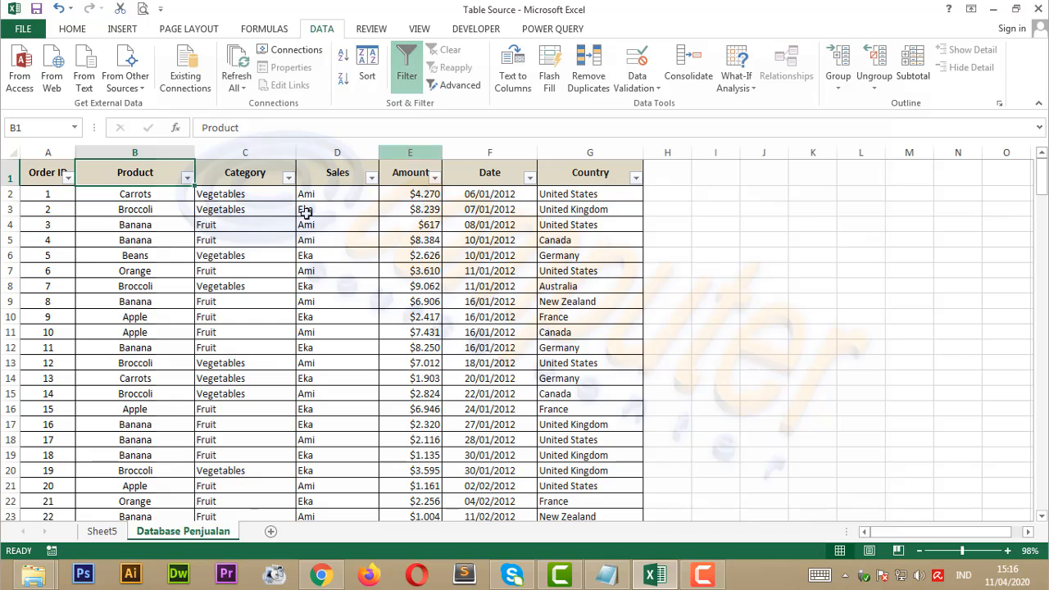
pyautogui.click(186, 177)
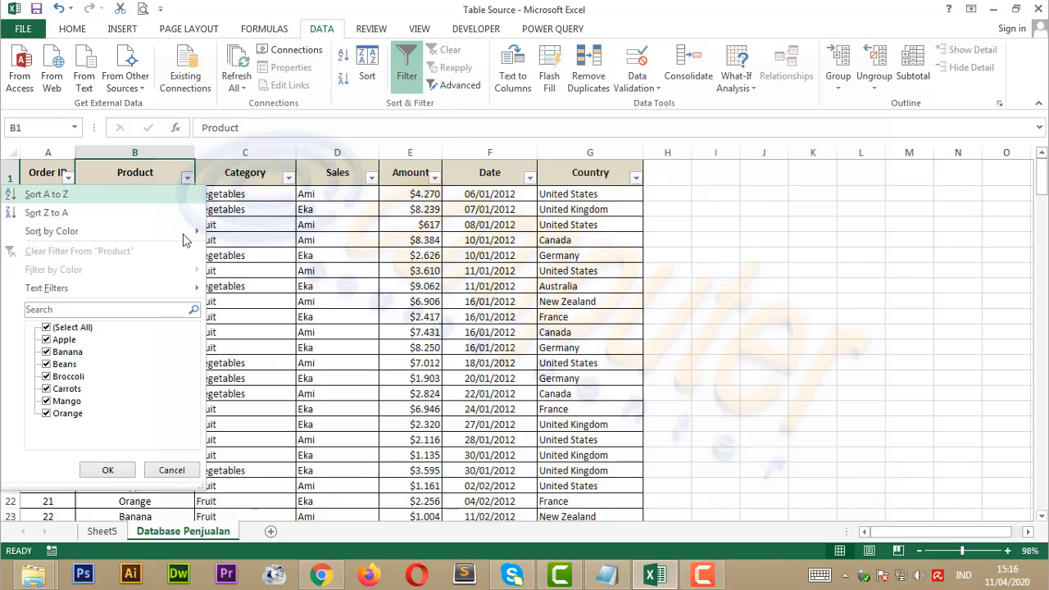
pyautogui.click(72, 327)
pyautogui.click(64, 339)
pyautogui.click(108, 469)
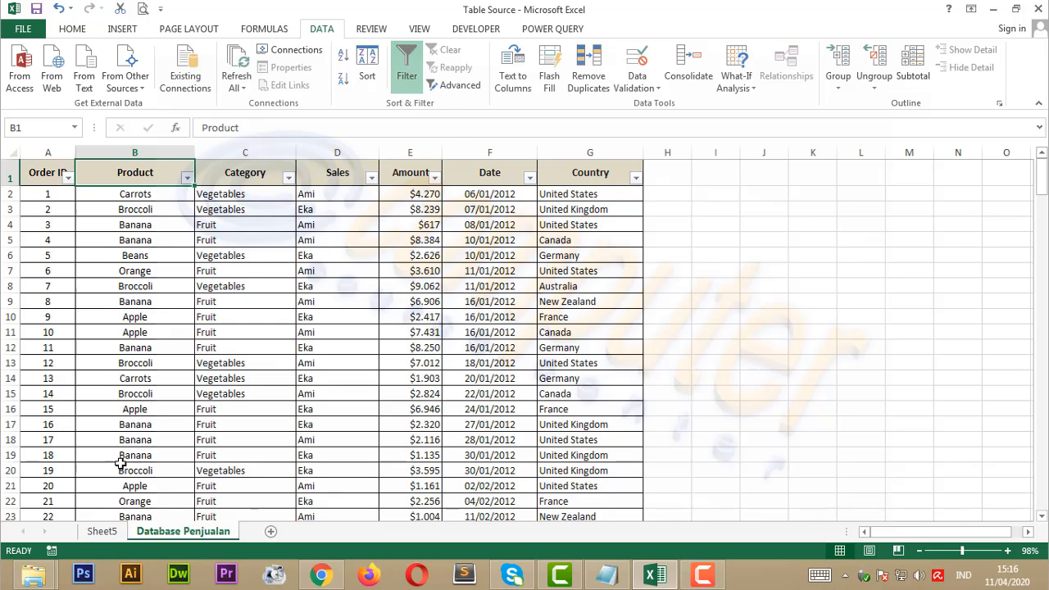
# Compare the filtered Apple subtotal with the Apple amount in Sheet5's PivotTable, and remove the filter from the source data.
pyautogui.moveTo(1043, 203); pyautogui.dragTo(1042, 367)
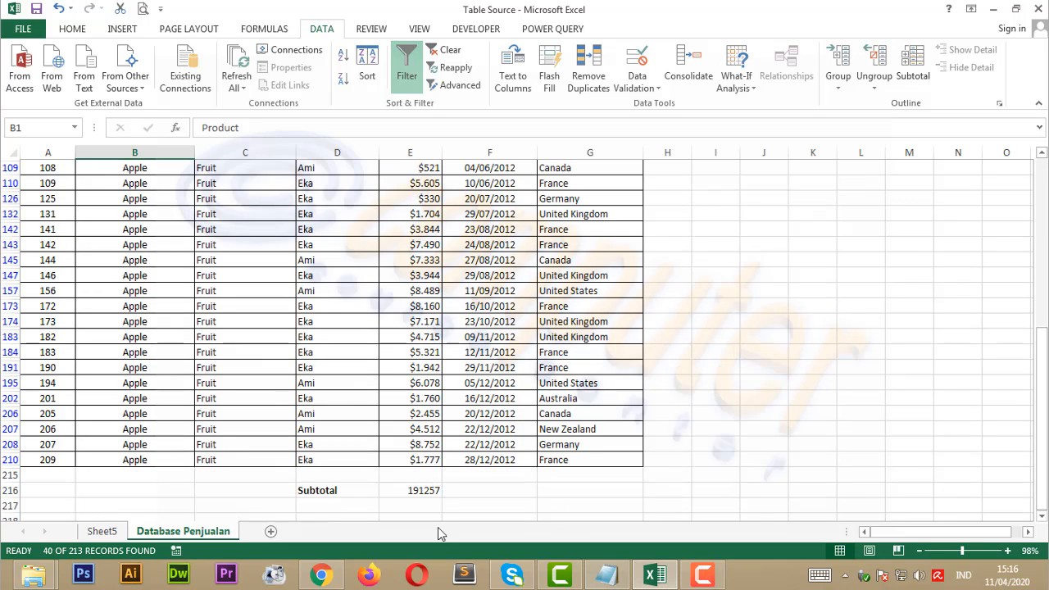
pyautogui.click(102, 531)
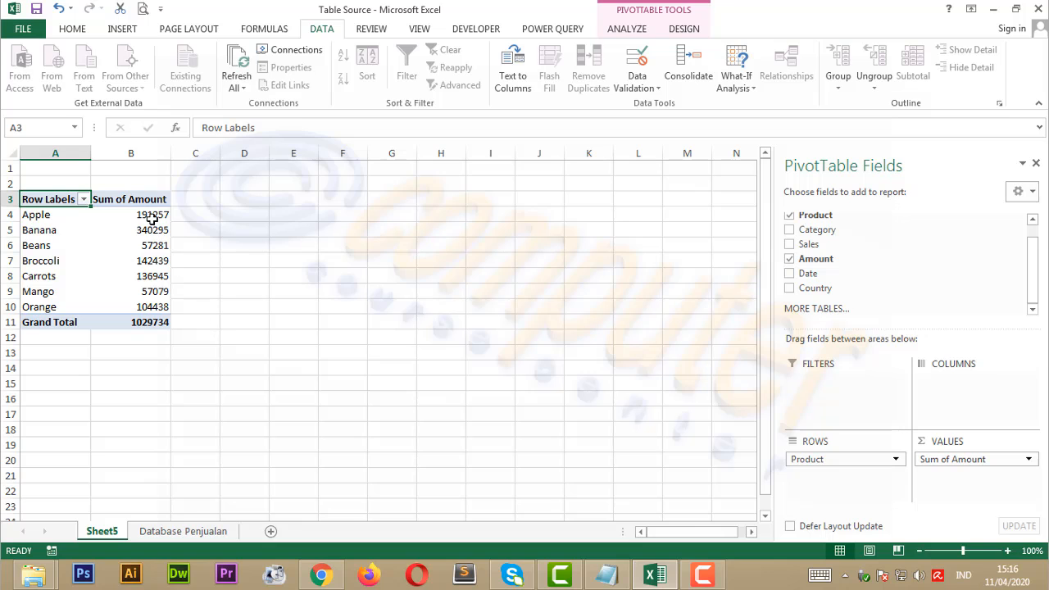
pyautogui.moveTo(163, 219)
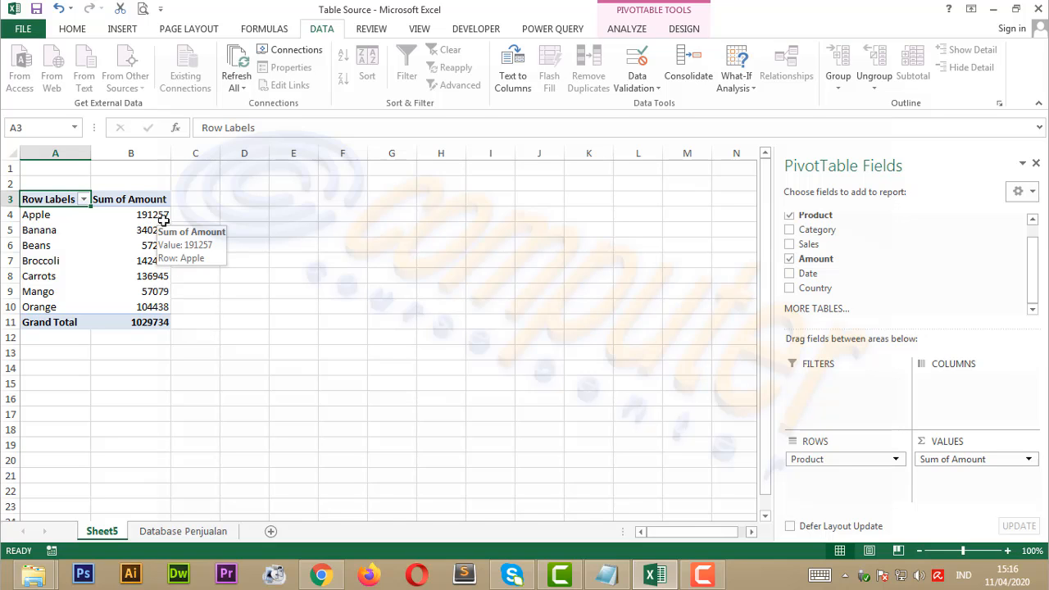
pyautogui.click(186, 531)
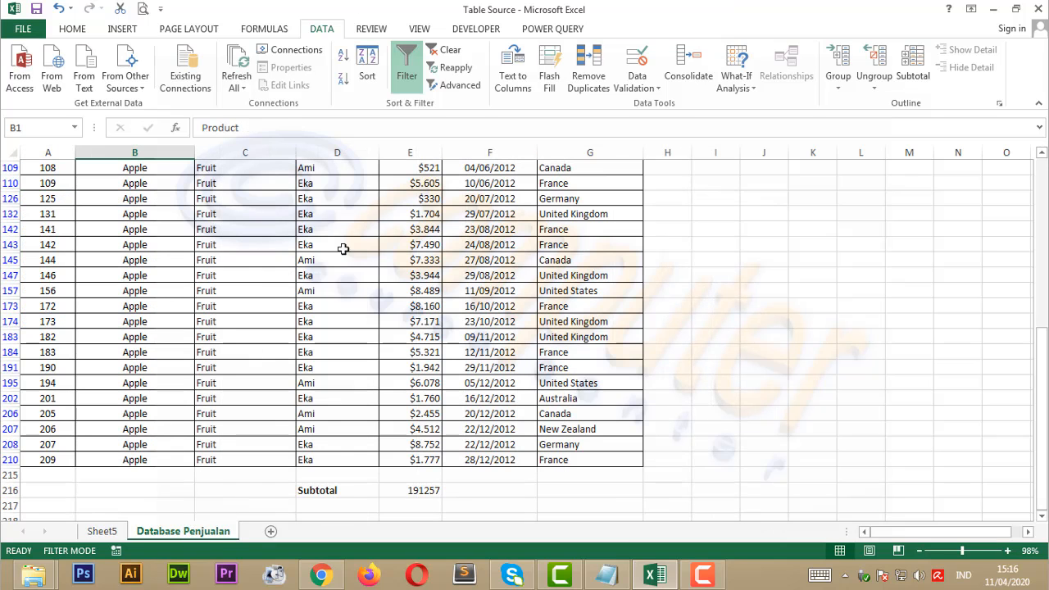
pyautogui.click(420, 79)
# Format the Sum of Amount values and grand total in Sheet5's PivotTable, B4:B11, with the comma style.
pyautogui.click(102, 531)
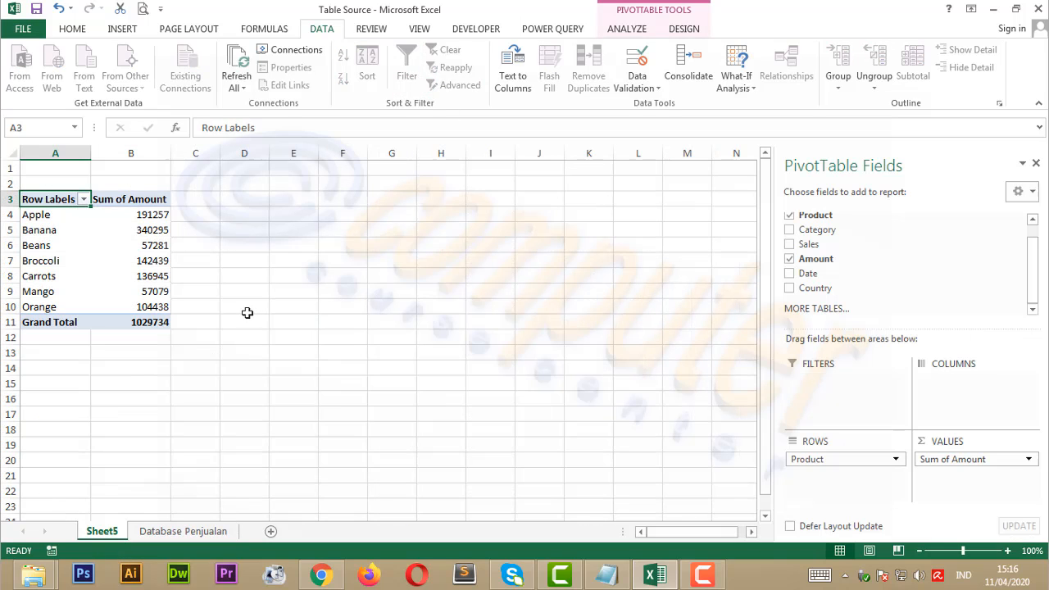
pyautogui.moveTo(154, 214); pyautogui.dragTo(164, 323)
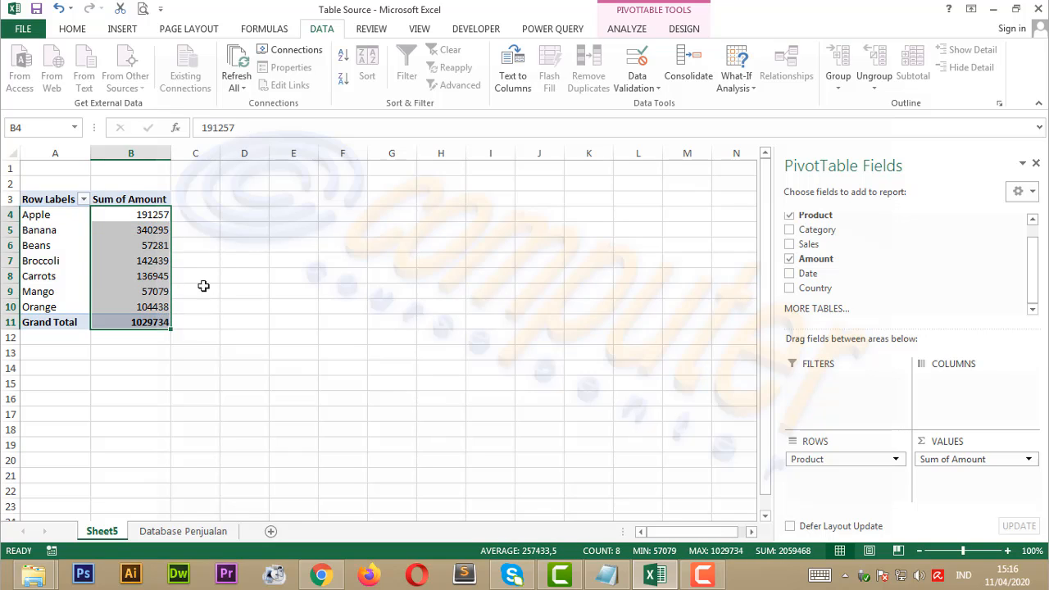
pyautogui.click(72, 29)
pyautogui.click(538, 80)
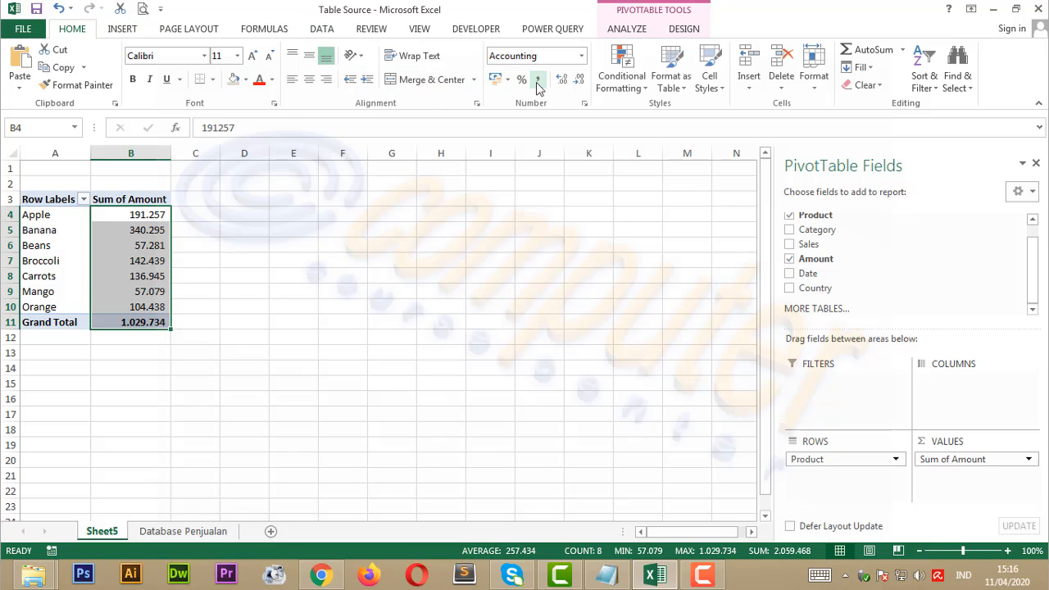
pyautogui.click(582, 57)
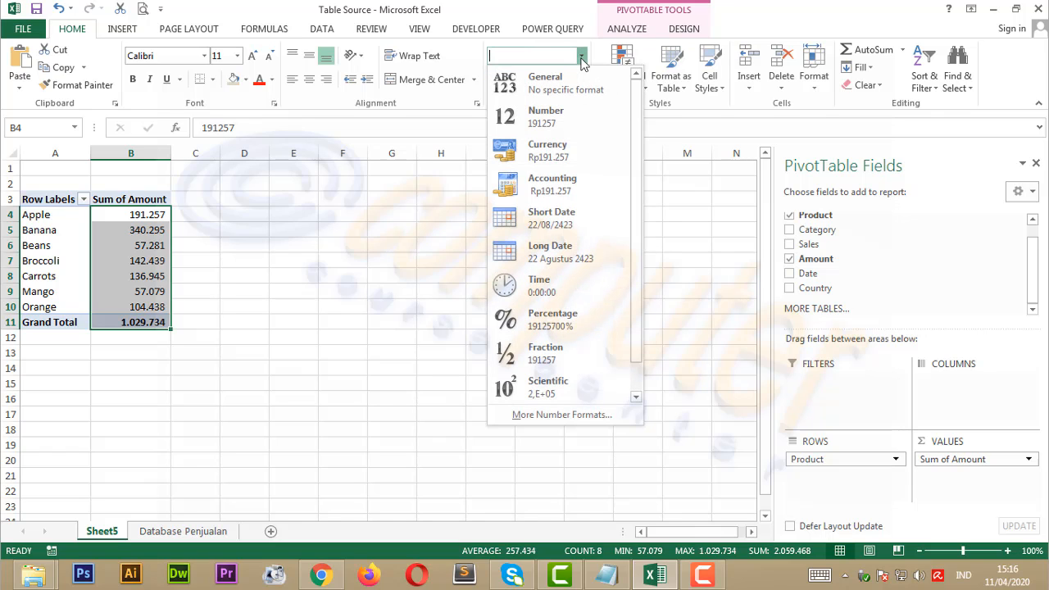
pyautogui.click(531, 7)
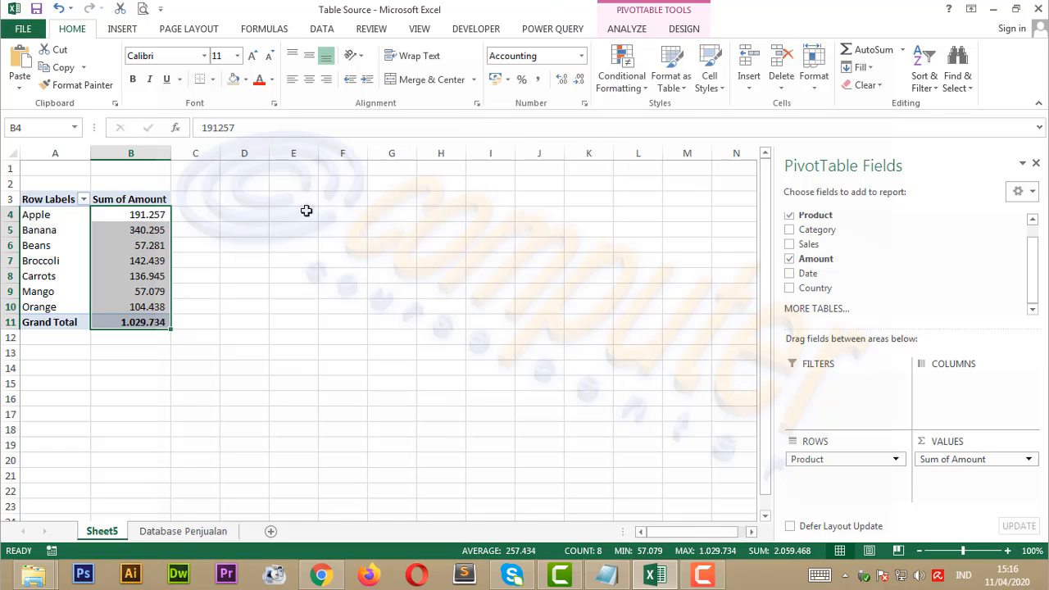
pyautogui.click(298, 247)
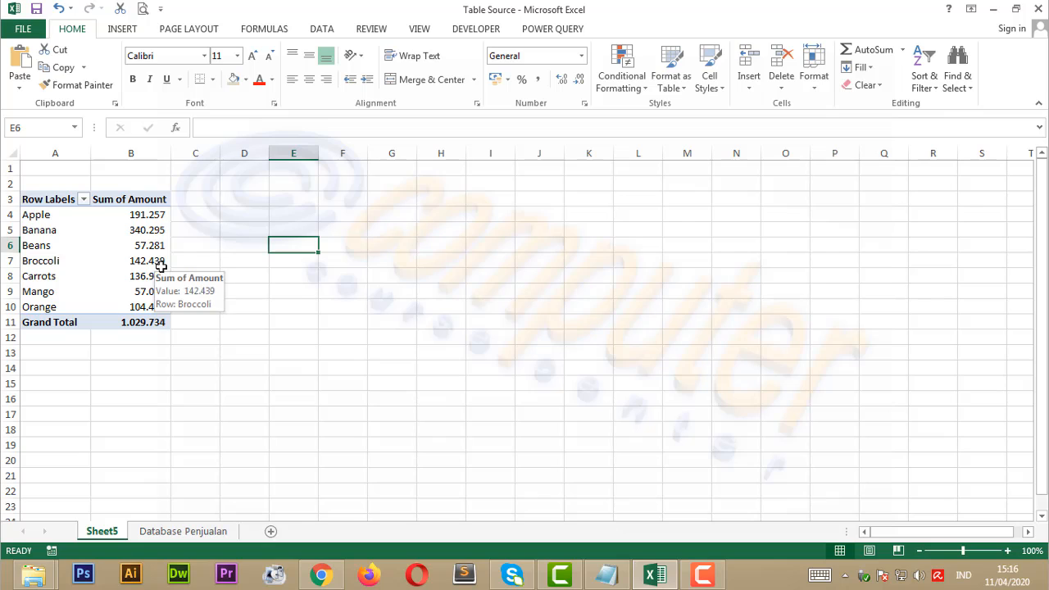
# Rename the PivotTable's Sum of Amount header to Jumlah Penjualan and widen column B to fit it.
pyautogui.click(133, 201)
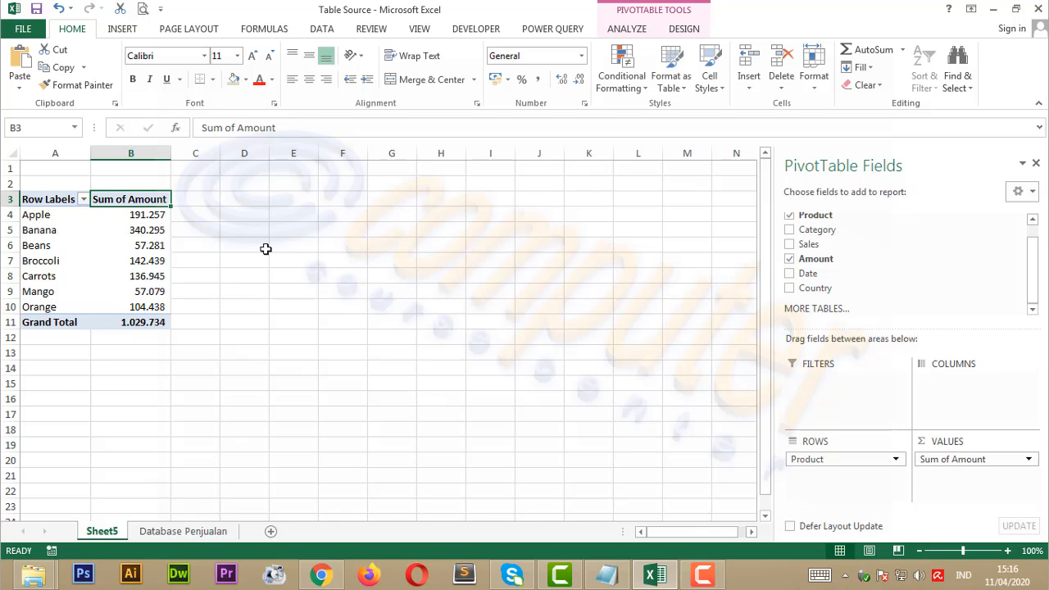
pyautogui.write('Jumlah')
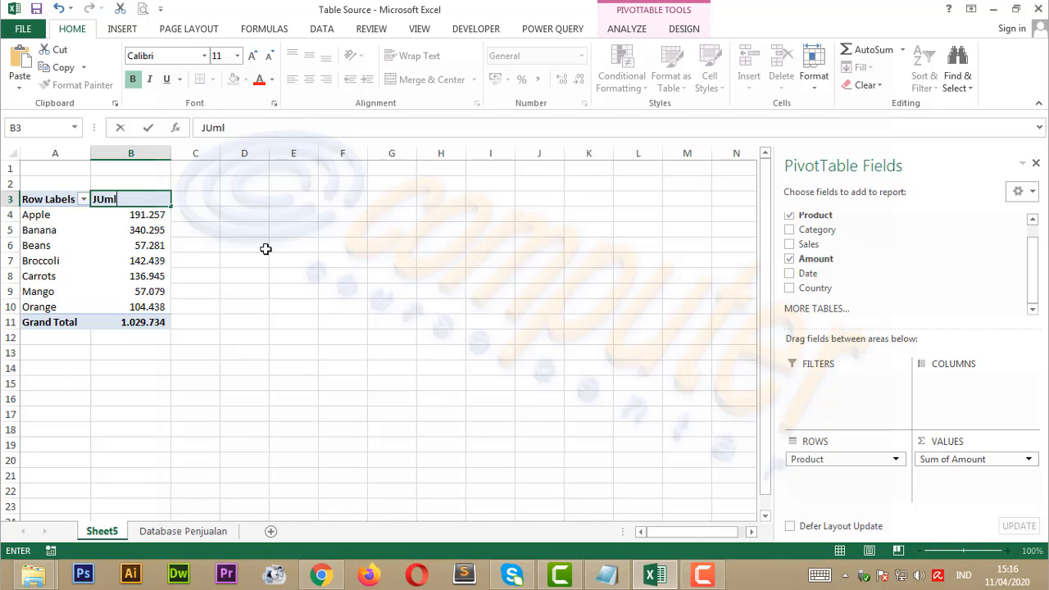
pyautogui.write(' Penjulana')
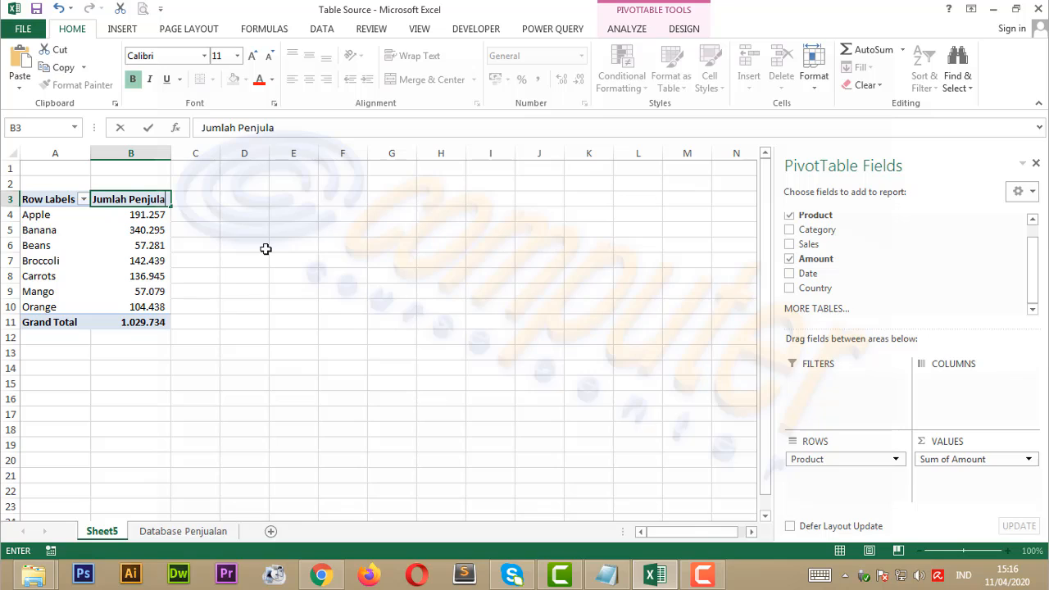
pyautogui.press('BackSpace')
pyautogui.press('BackSpace')
pyautogui.press('BackSpace')
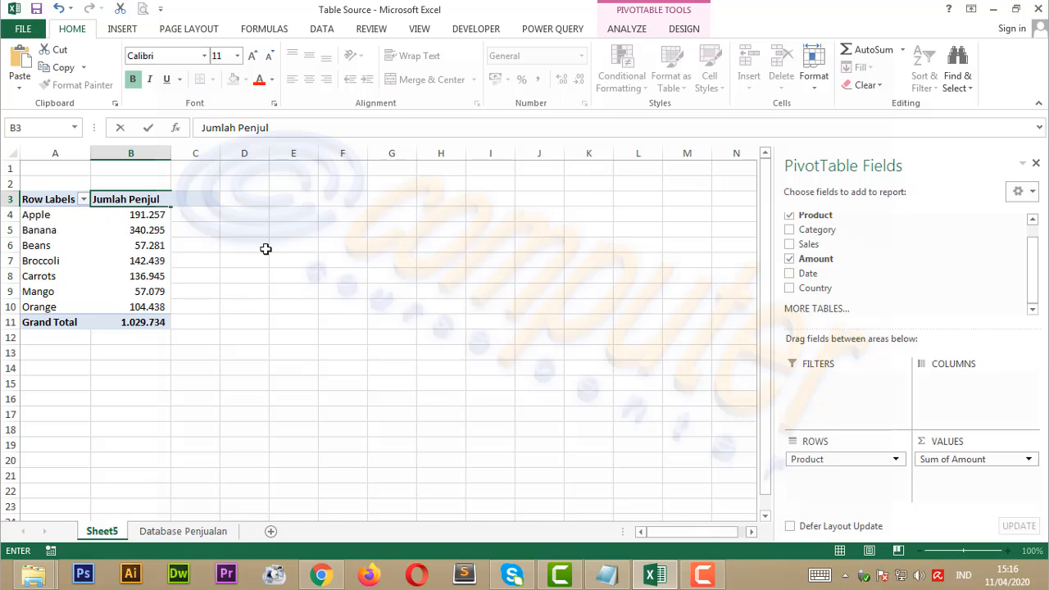
pyautogui.write('alan')
pyautogui.press('Return')
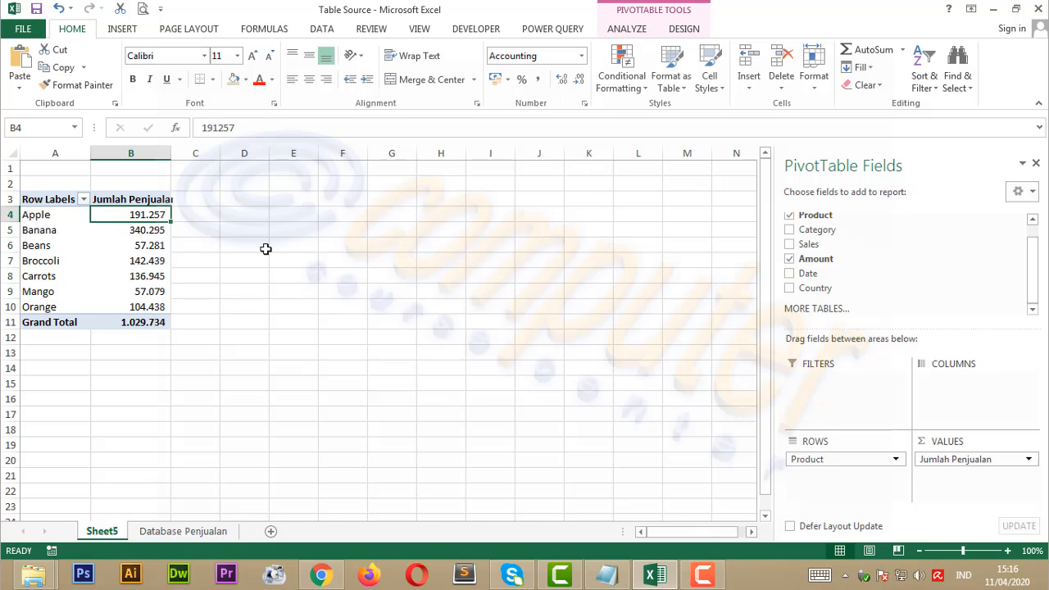
pyautogui.moveTo(171, 154); pyautogui.dragTo(206, 158)
pyautogui.click(278, 277)
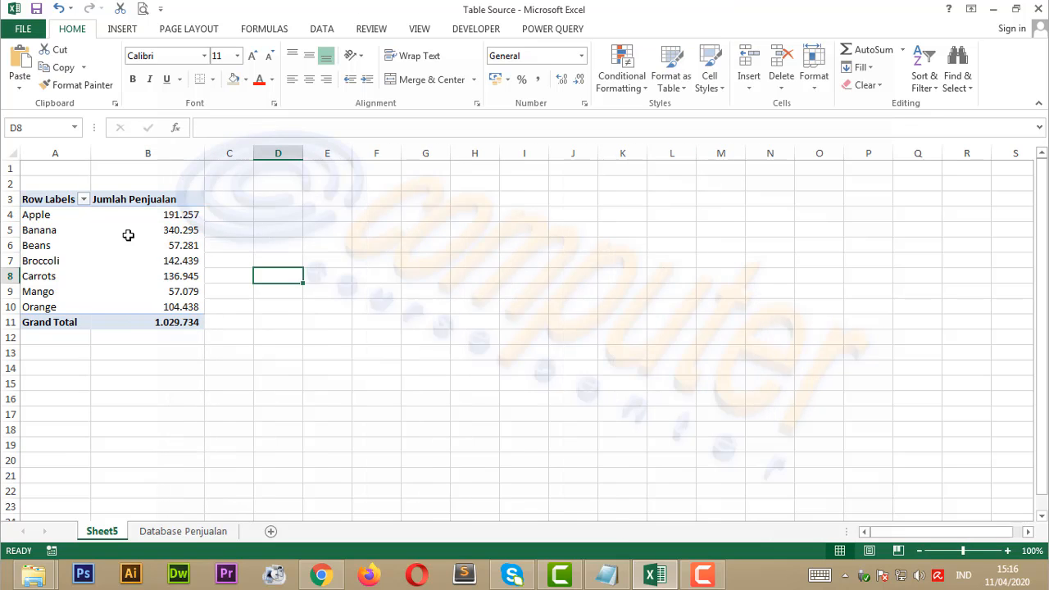
# Apply all borders to the PivotTable range A3:B11.
pyautogui.moveTo(56, 200); pyautogui.dragTo(165, 314)
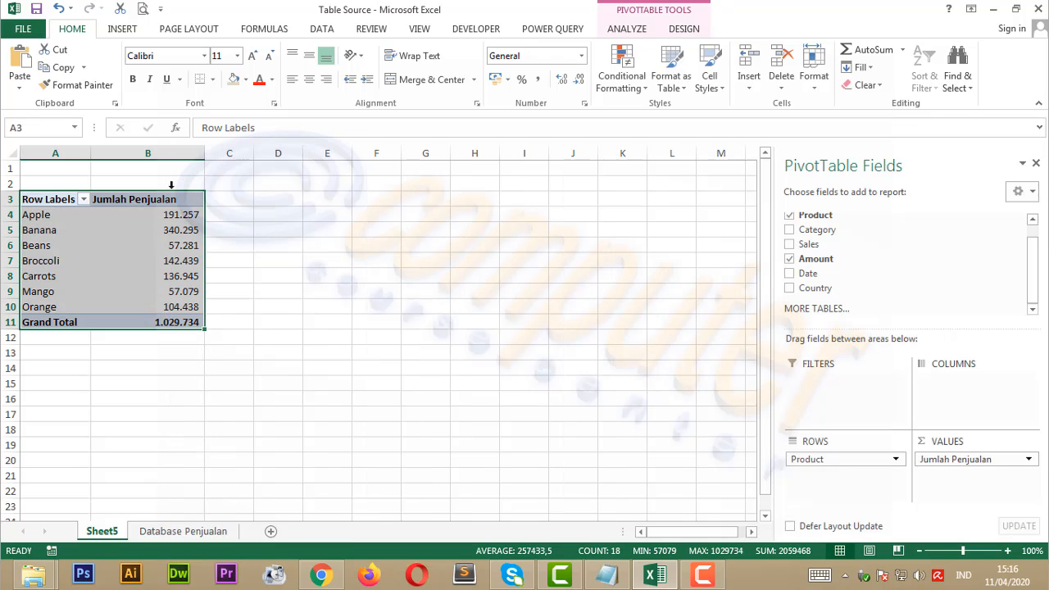
pyautogui.click(213, 79)
pyautogui.click(239, 210)
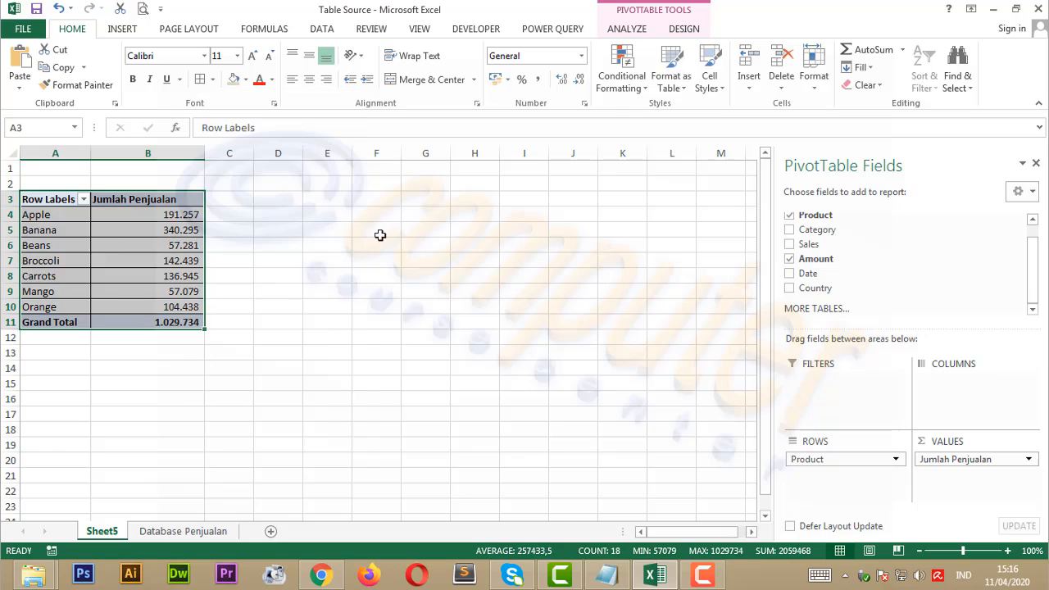
pyautogui.click(379, 234)
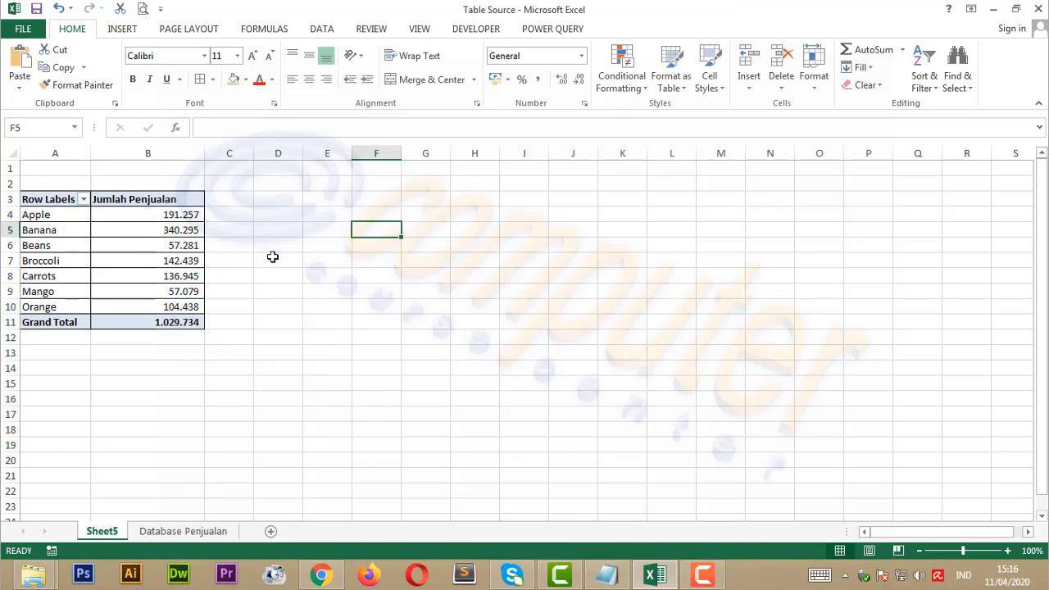
# Review the PivotTable totals alongside the Database Penjualan data, and check the task list in the Instruksi Pivot Table file in Notepad.
pyautogui.click(162, 277)
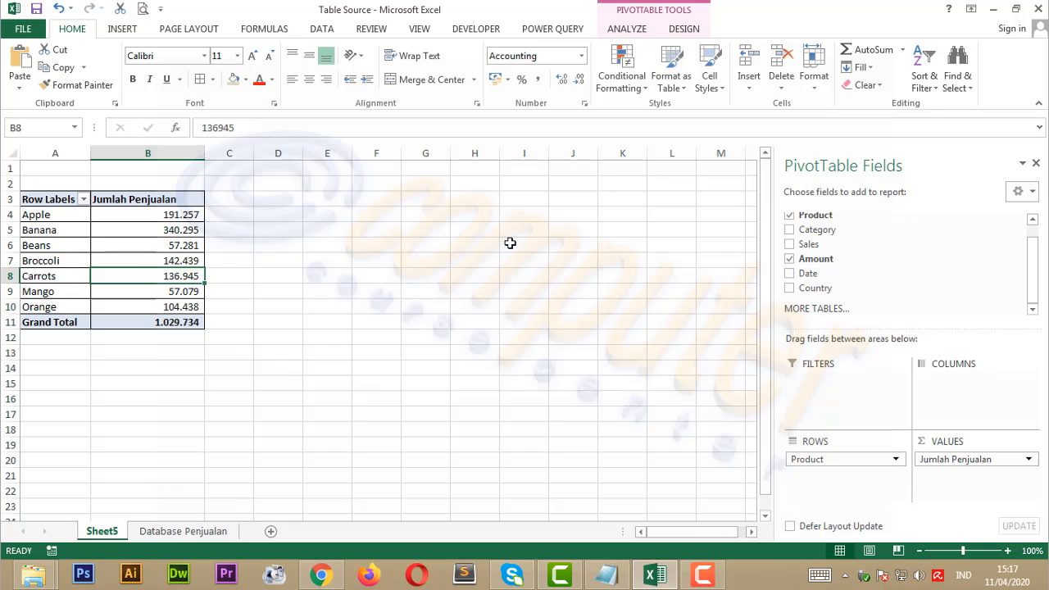
pyautogui.click(201, 531)
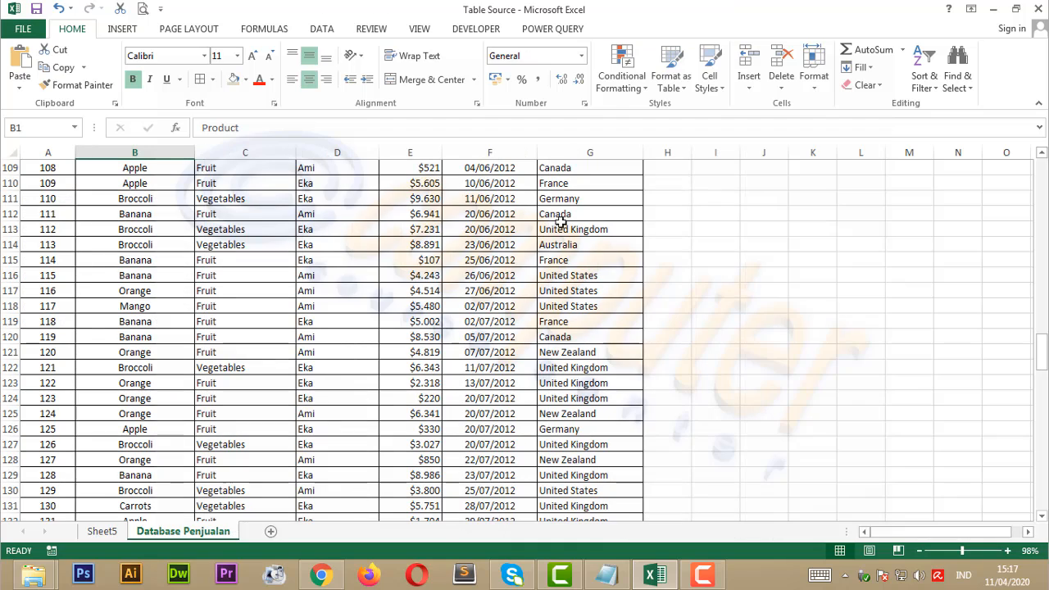
pyautogui.click(103, 531)
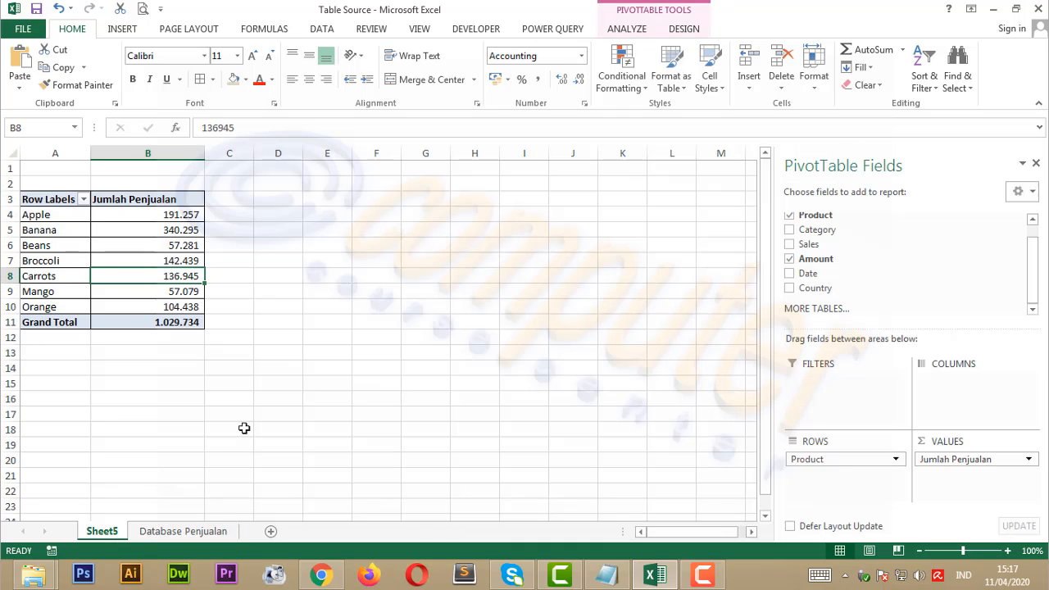
pyautogui.click(175, 245)
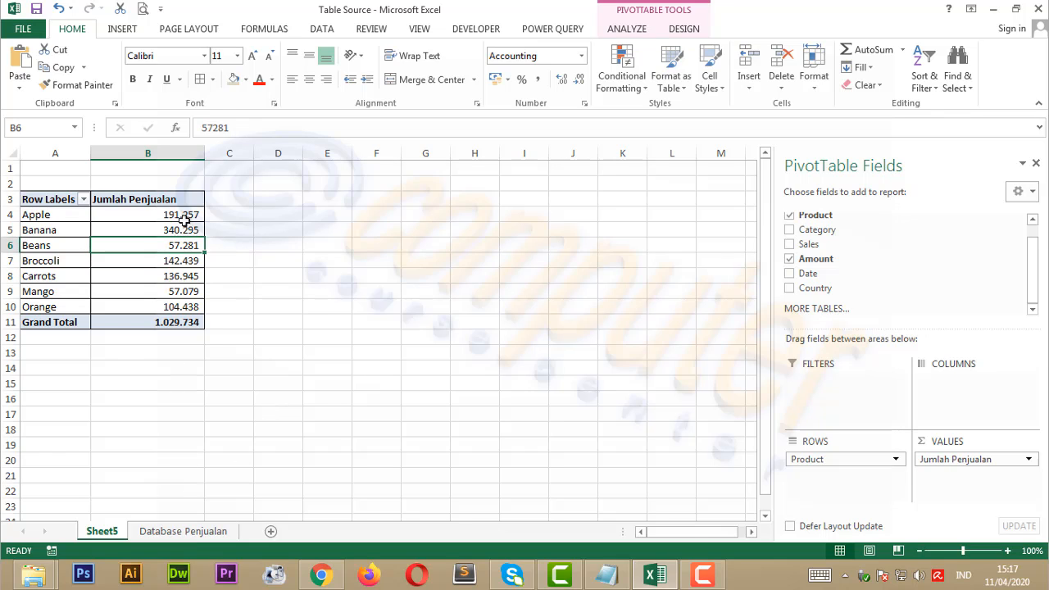
pyautogui.click(184, 217)
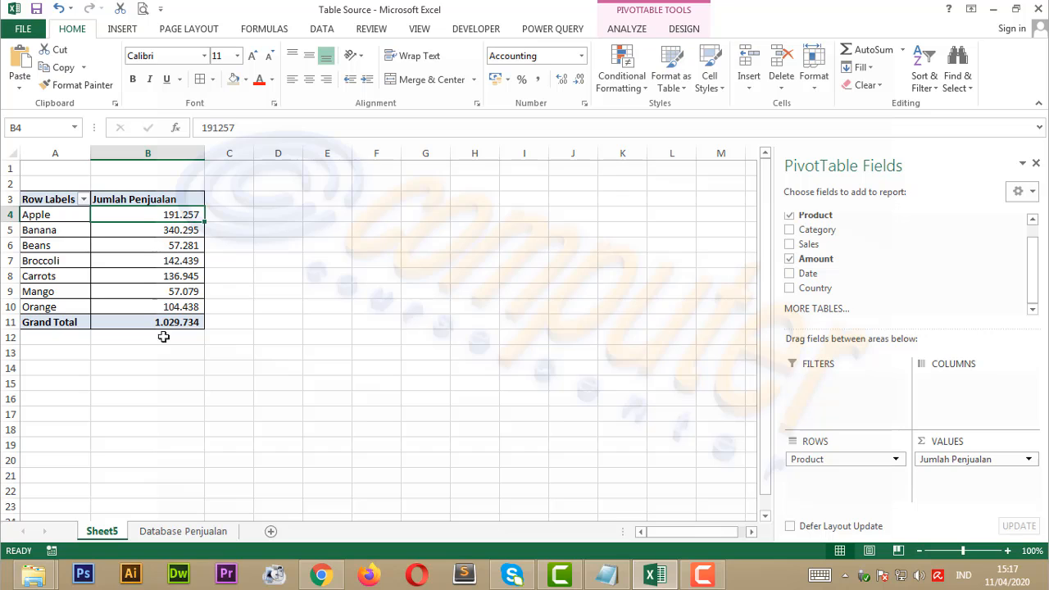
pyautogui.click(606, 574)
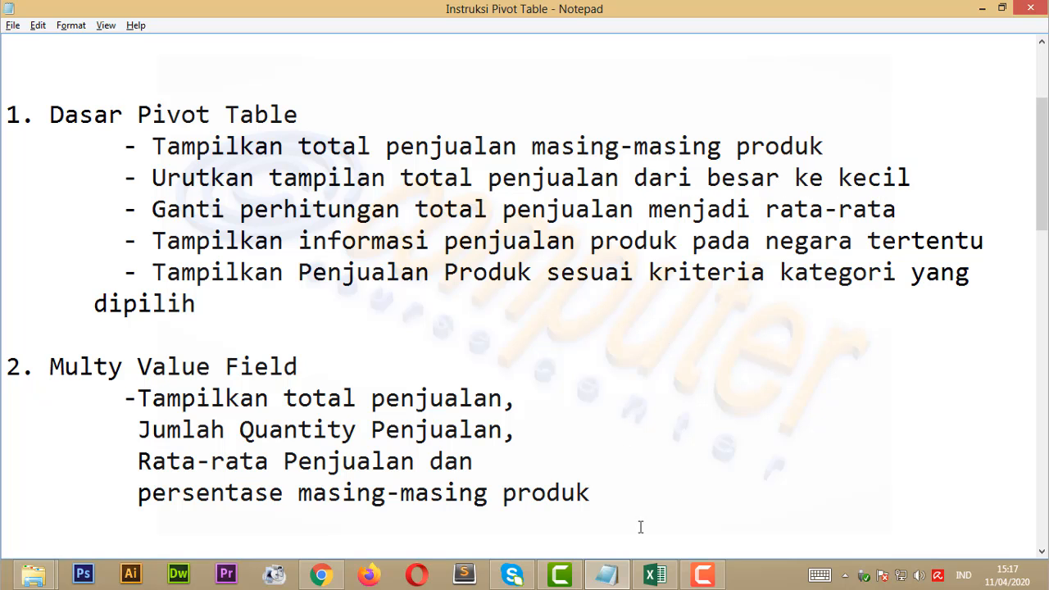
pyautogui.click(655, 574)
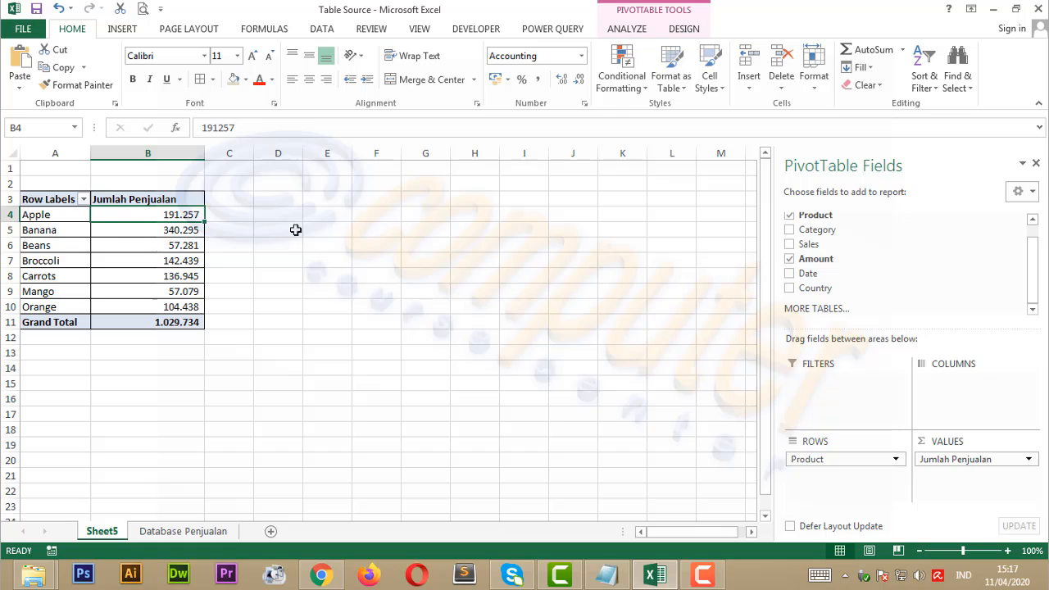
pyautogui.click(632, 31)
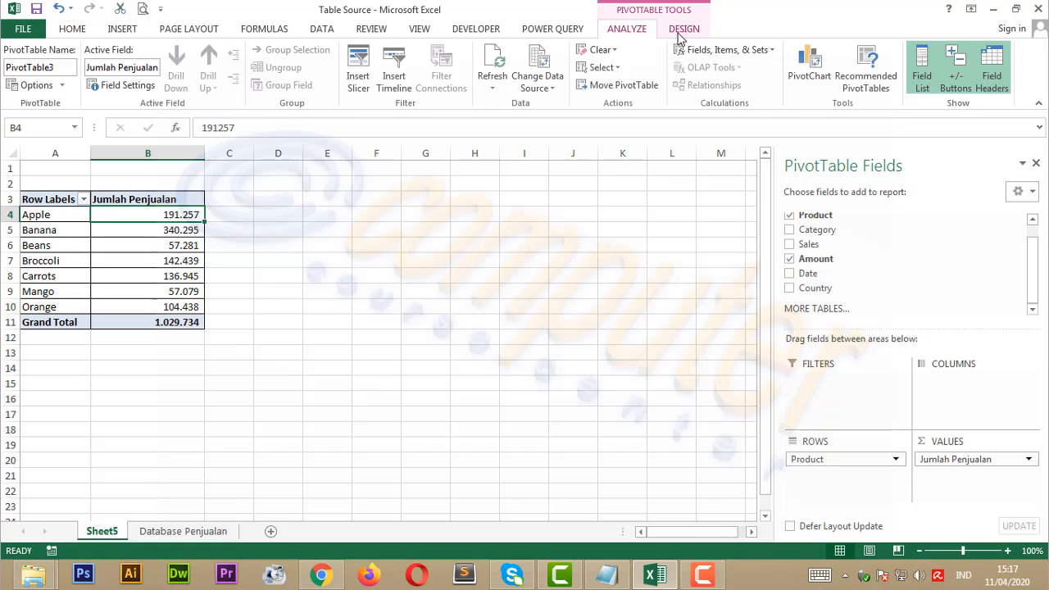
pyautogui.click(168, 249)
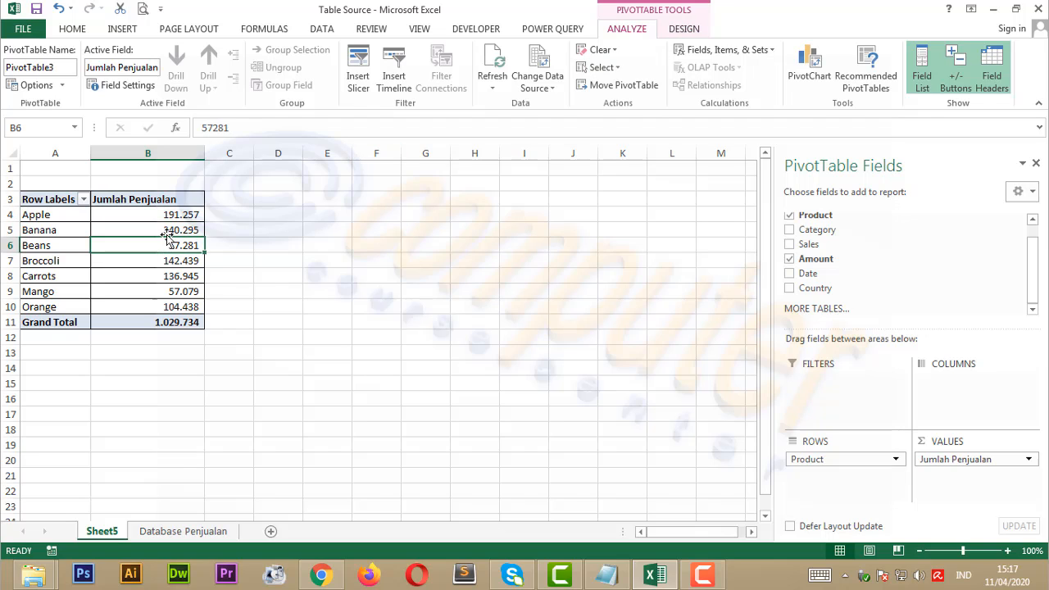
pyautogui.click(182, 229)
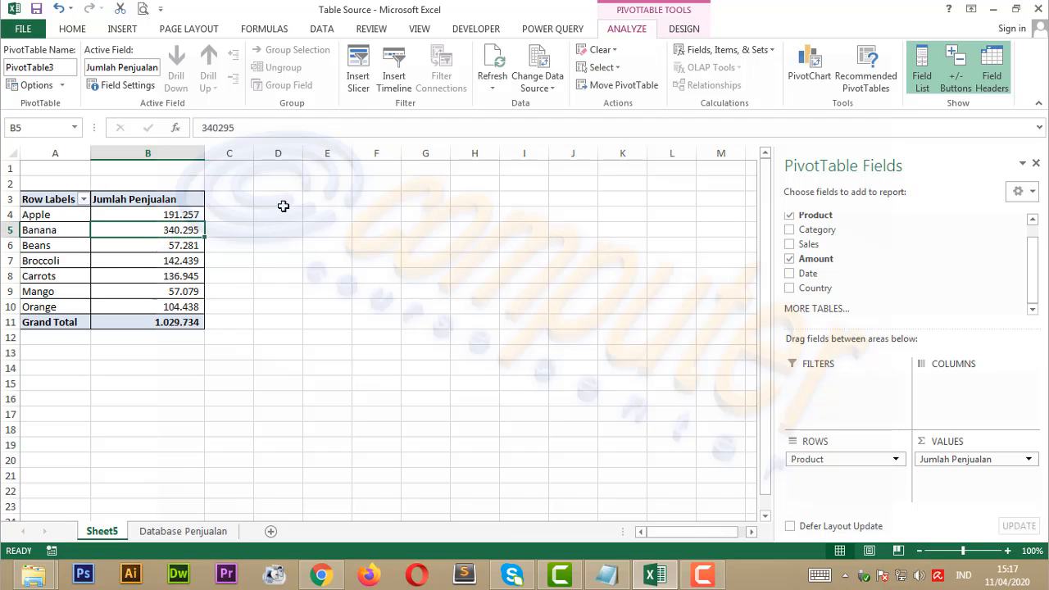
pyautogui.click(685, 31)
pyautogui.click(631, 31)
pyautogui.click(78, 31)
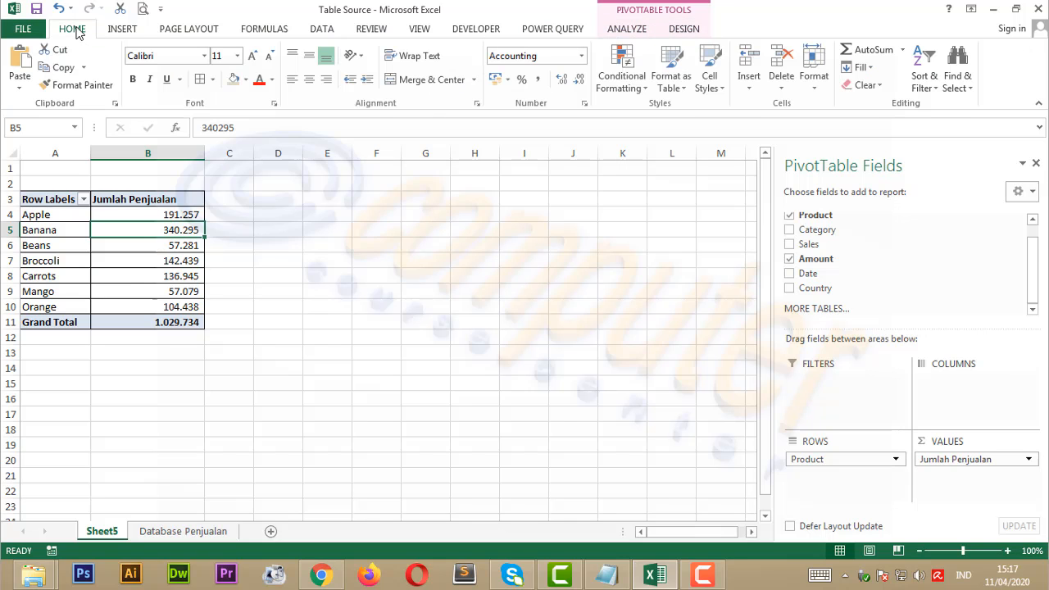
# Sort the PivotTable's products by Jumlah Penjualan from smallest to largest, and reverse the order to largest to smallest.
pyautogui.click(277, 31)
pyautogui.click(323, 31)
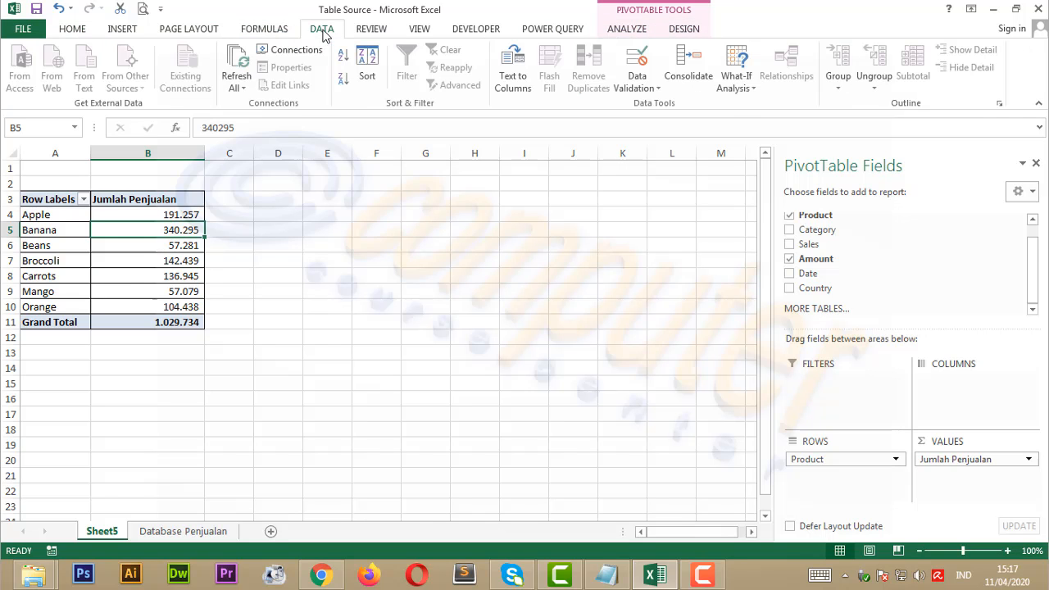
pyautogui.click(163, 214)
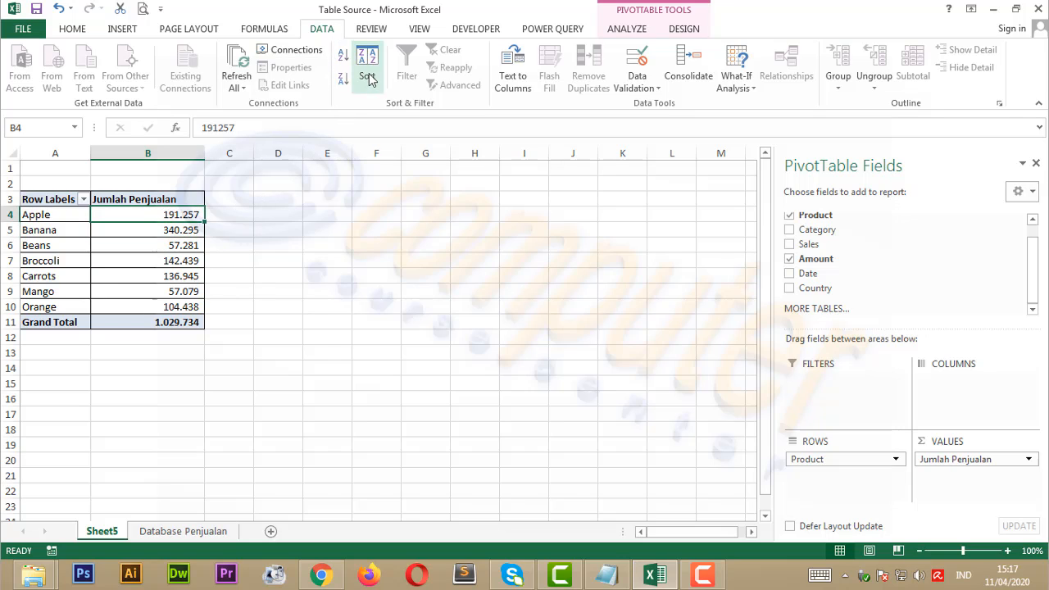
pyautogui.click(343, 59)
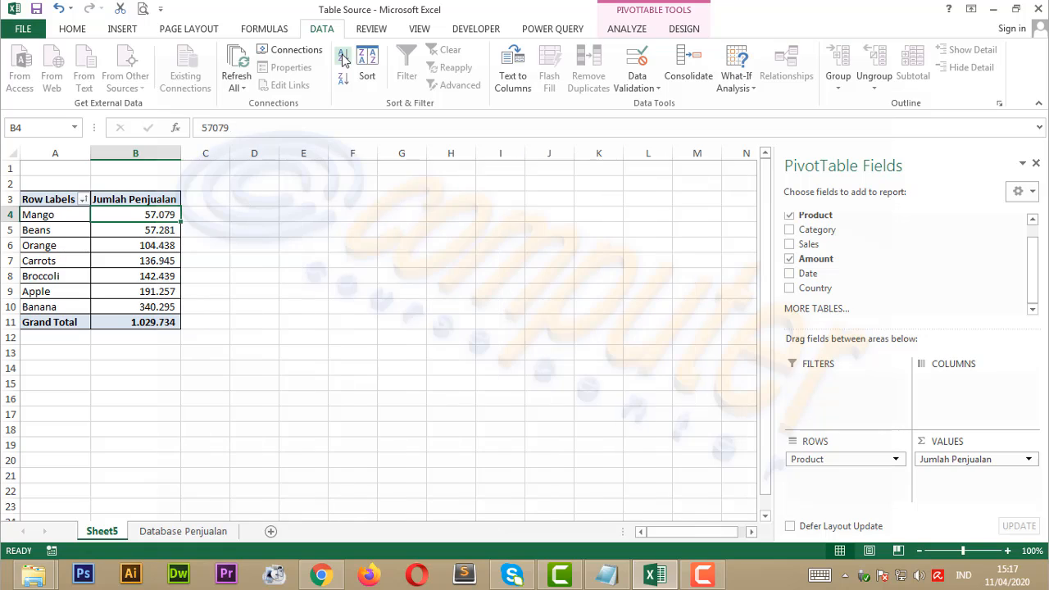
pyautogui.click(342, 78)
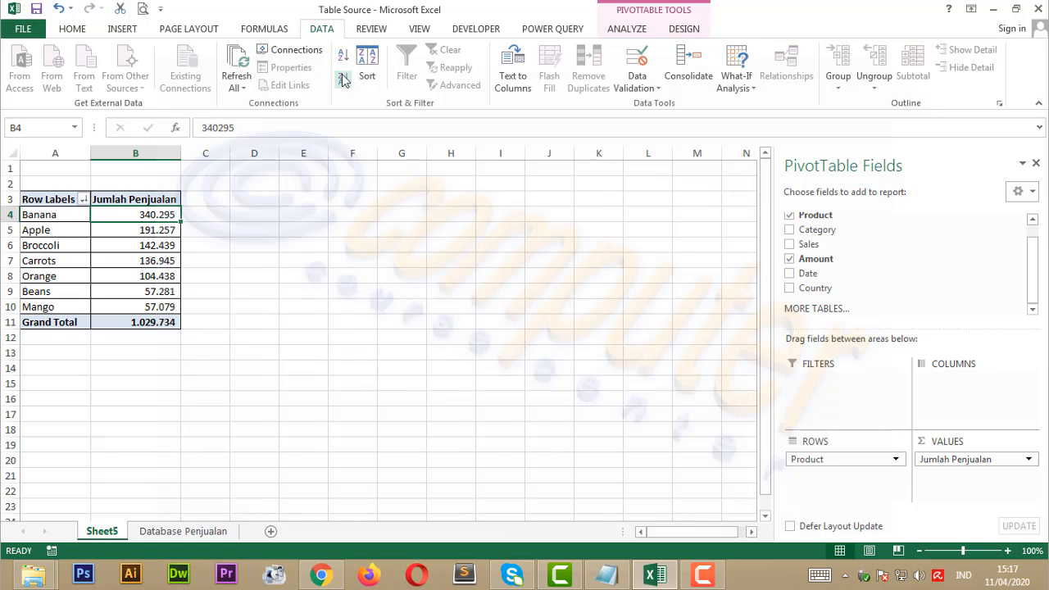
pyautogui.click(343, 62)
pyautogui.click(343, 79)
# Keep all products in the Row Labels filter, and sort Jumlah Penjualan again in ascending and back in descending order.
pyautogui.click(83, 199)
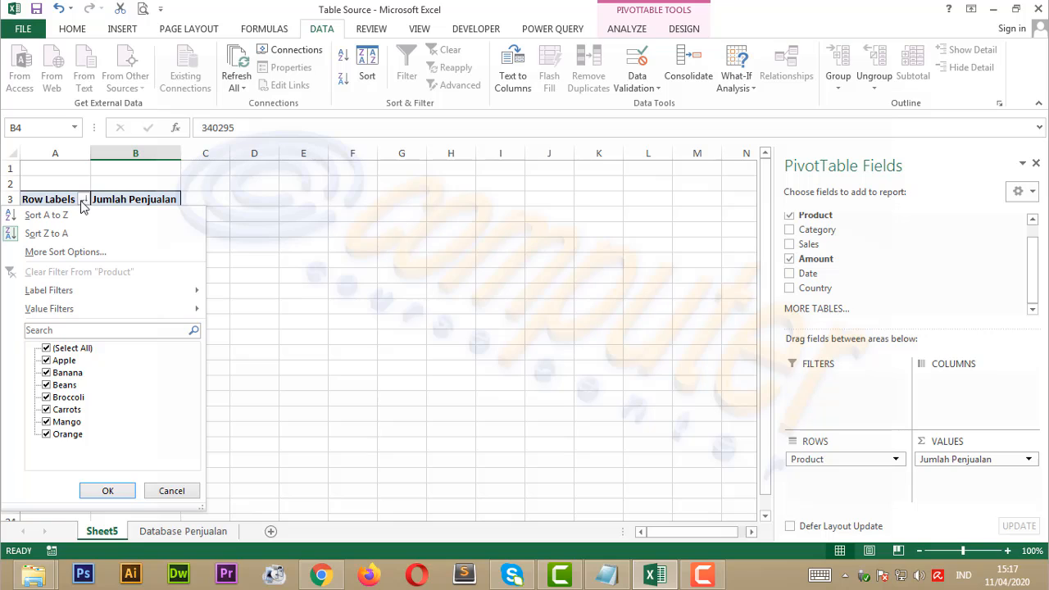
pyautogui.click(107, 489)
pyautogui.click(160, 278)
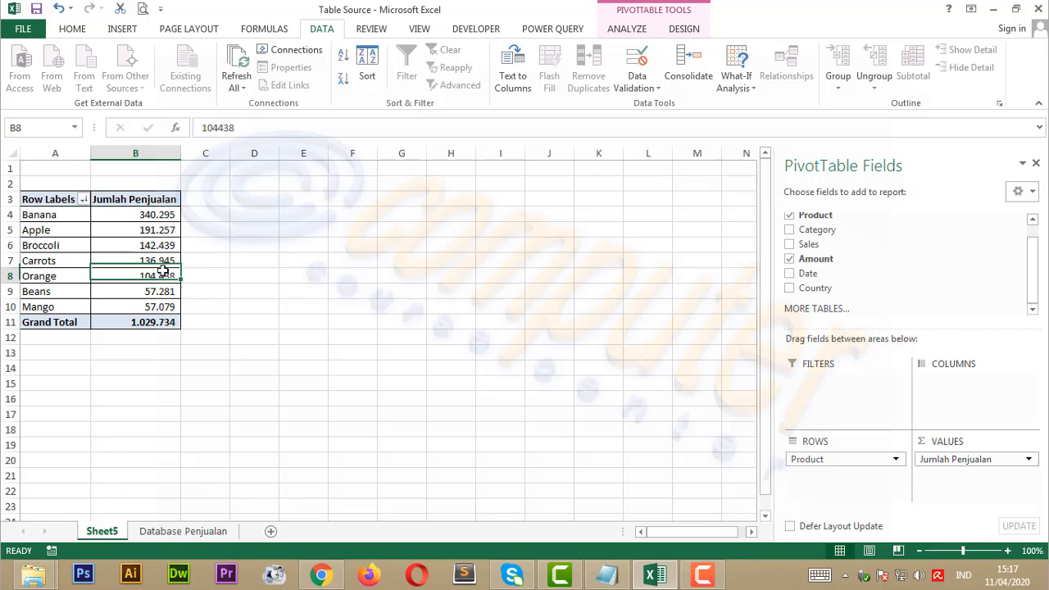
pyautogui.click(167, 230)
pyautogui.click(167, 214)
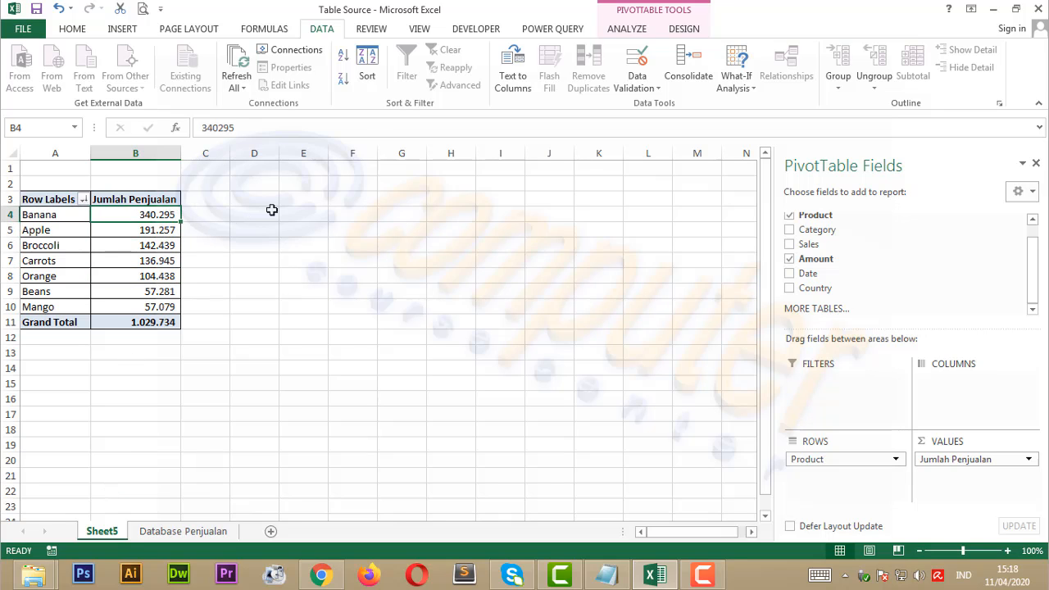
pyautogui.click(344, 56)
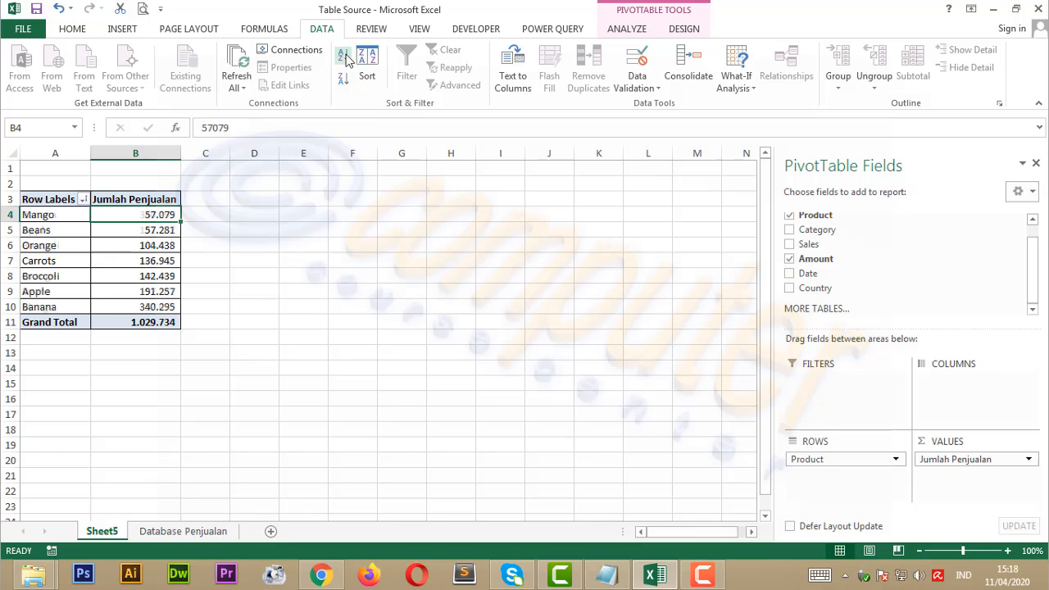
pyautogui.click(344, 79)
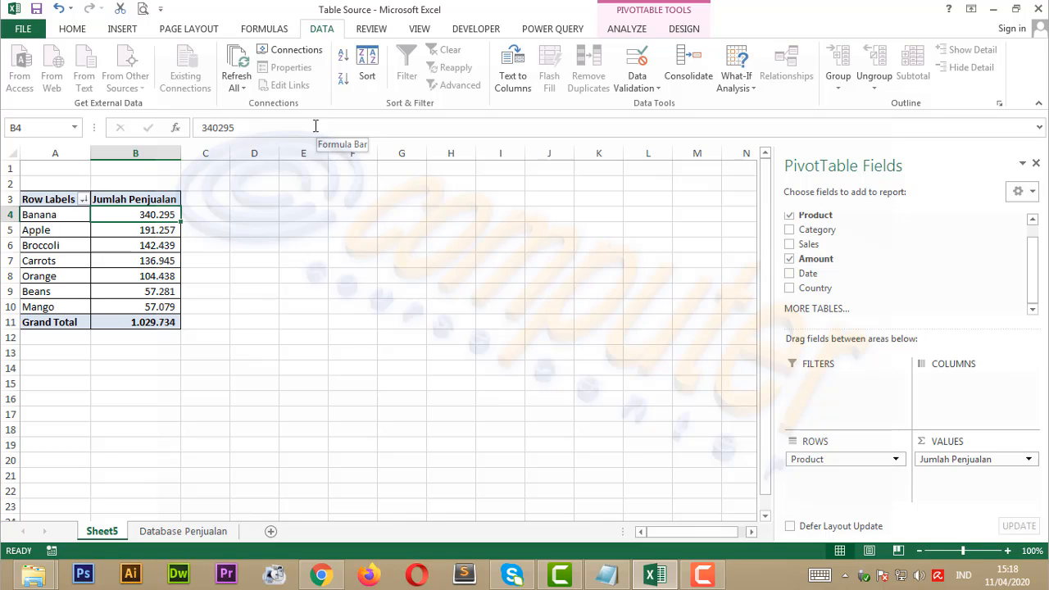
# Check the task list in the Instruksi Pivot Table file in Notepad, and widen columns A and B of Sheet5 in Excel.
pyautogui.click(606, 574)
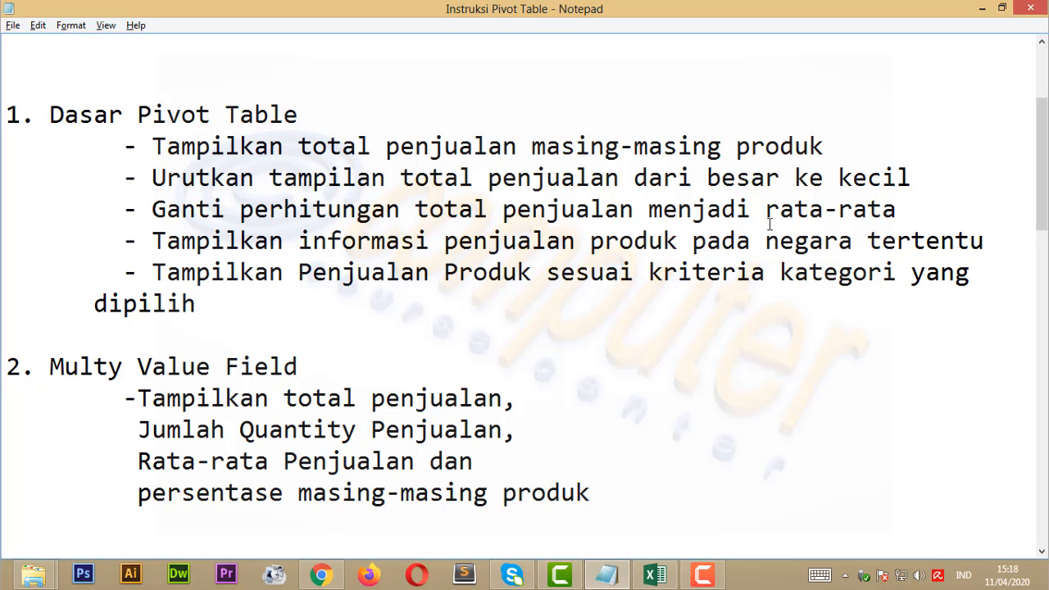
pyautogui.hotkey('alt', 'Tab')
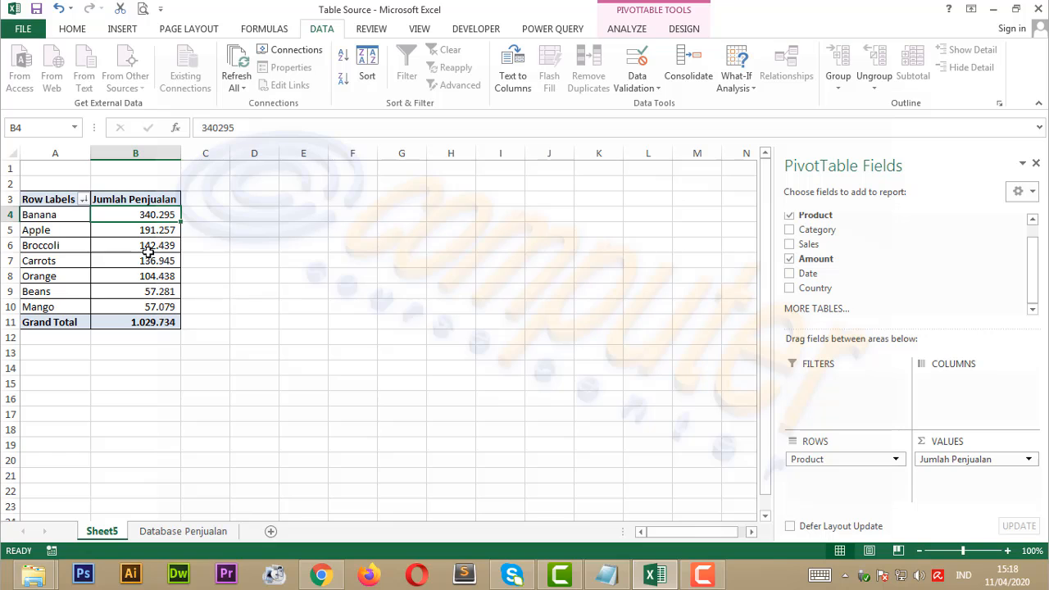
pyautogui.click(147, 250)
pyautogui.moveTo(180, 153); pyautogui.dragTo(222, 154)
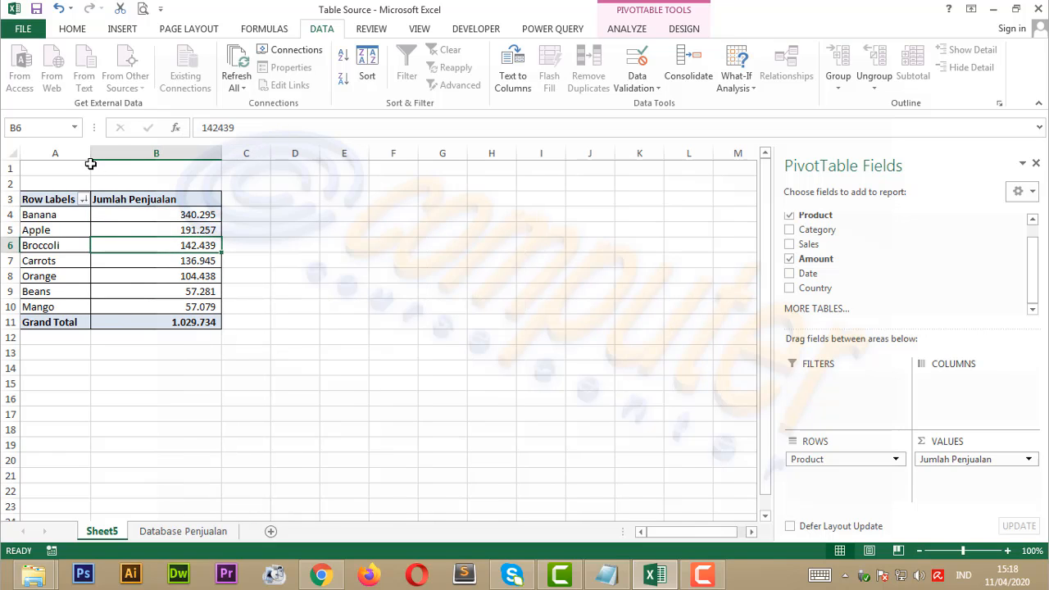
pyautogui.moveTo(90, 164); pyautogui.dragTo(120, 160)
pyautogui.click(164, 204)
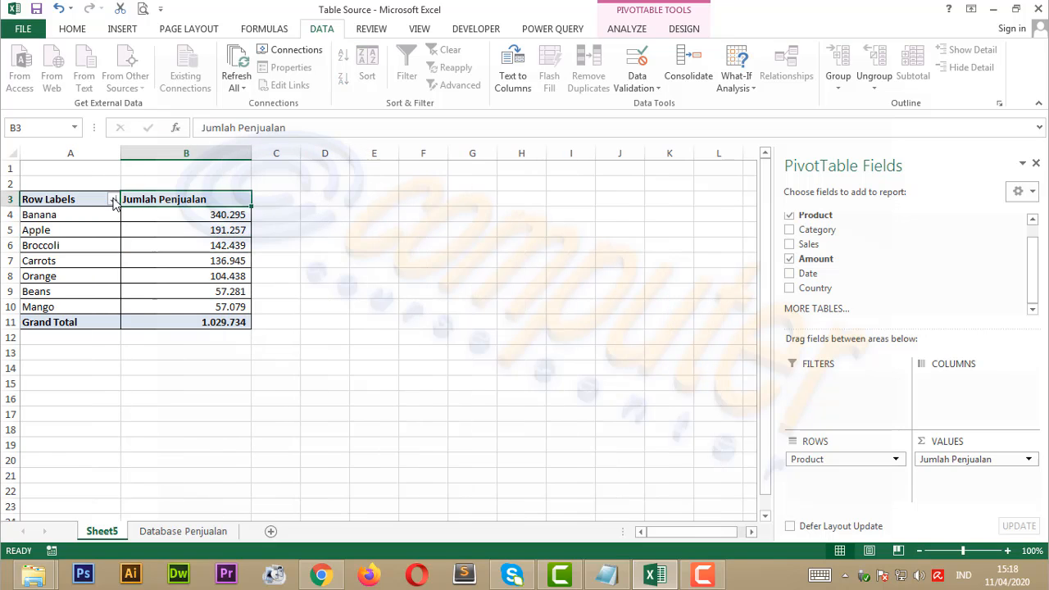
# Change the calculation of the PivotTable's Jumlah Penjualan value field to Average.
pyautogui.click(113, 200)
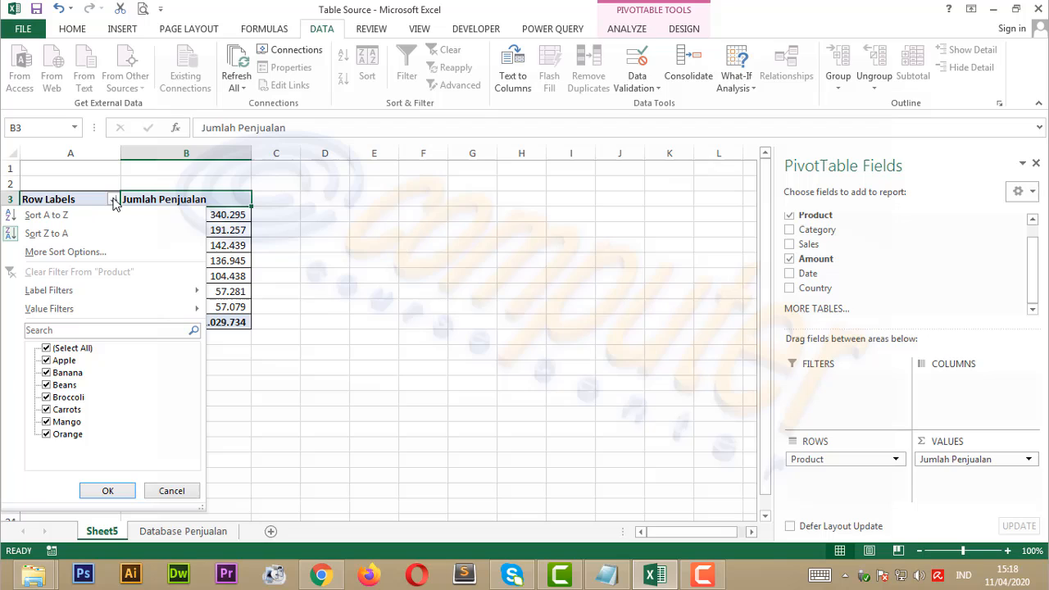
pyautogui.click(107, 491)
pyautogui.click(201, 218)
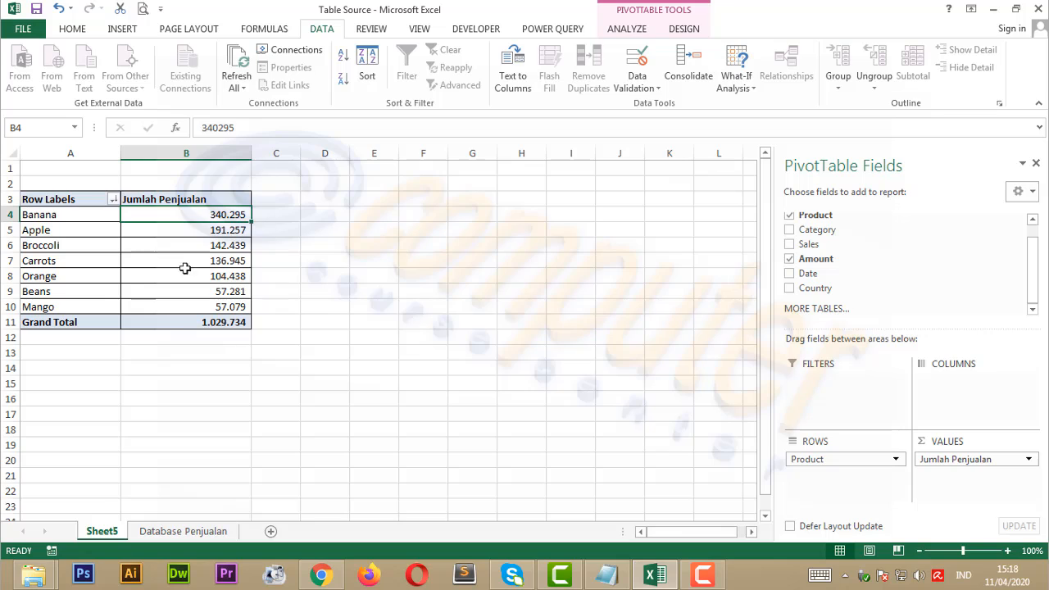
pyautogui.rightClick(211, 215)
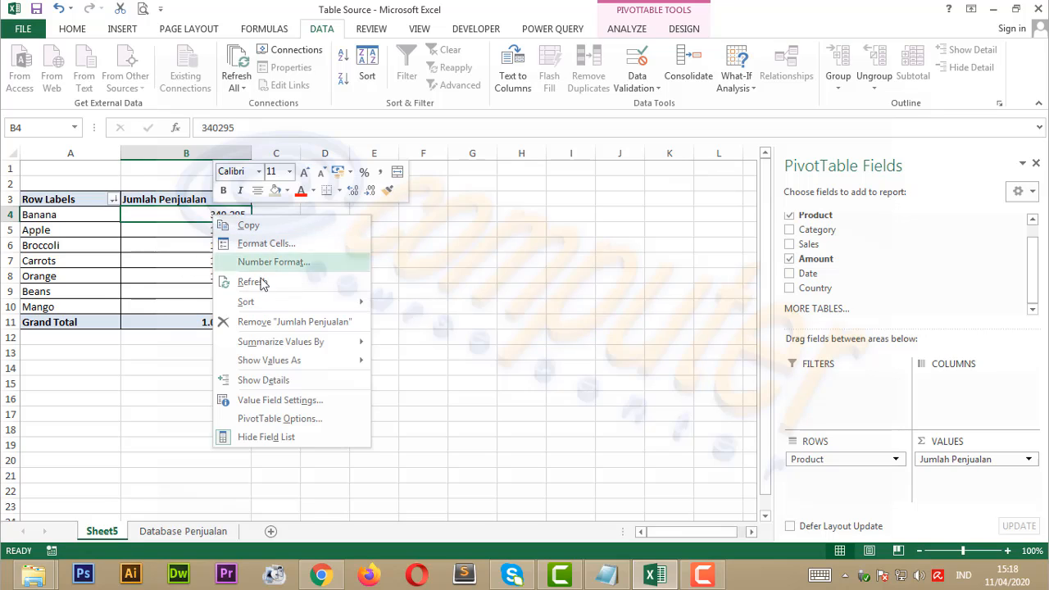
pyautogui.click(286, 401)
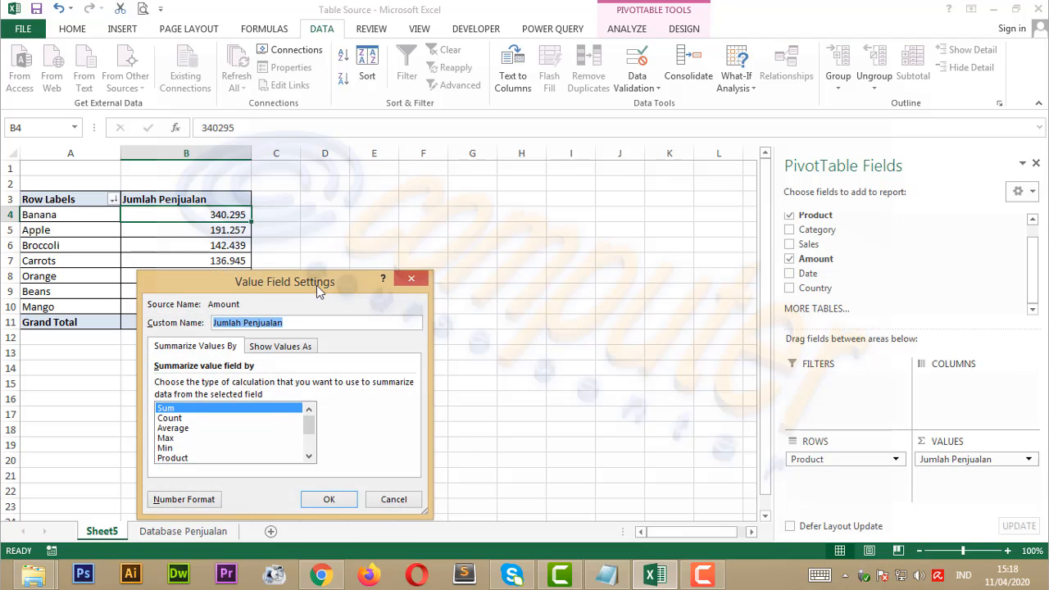
pyautogui.moveTo(317, 279); pyautogui.dragTo(534, 204)
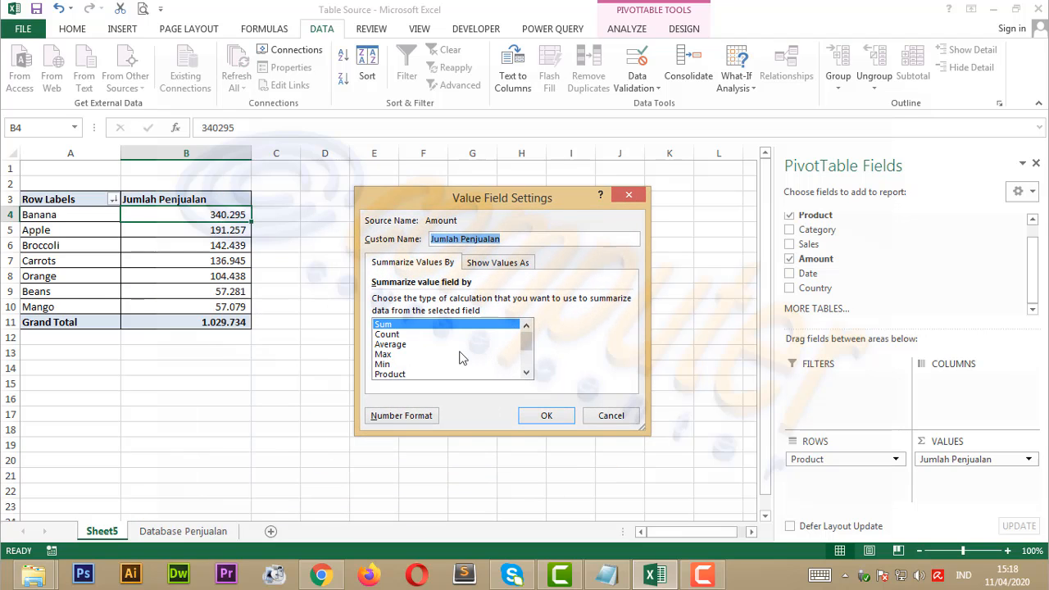
pyautogui.click(390, 344)
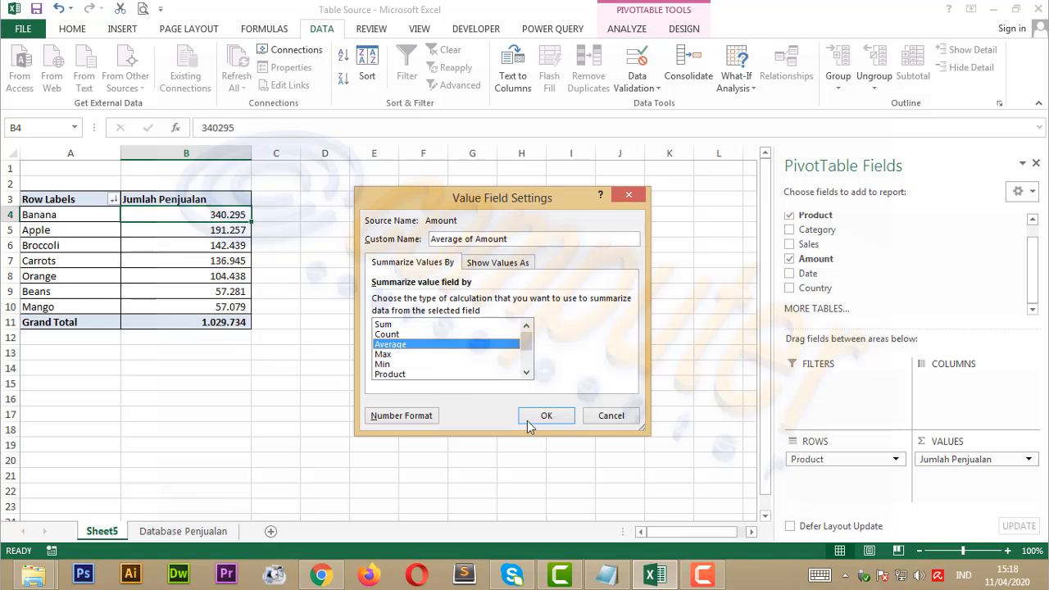
pyautogui.click(544, 416)
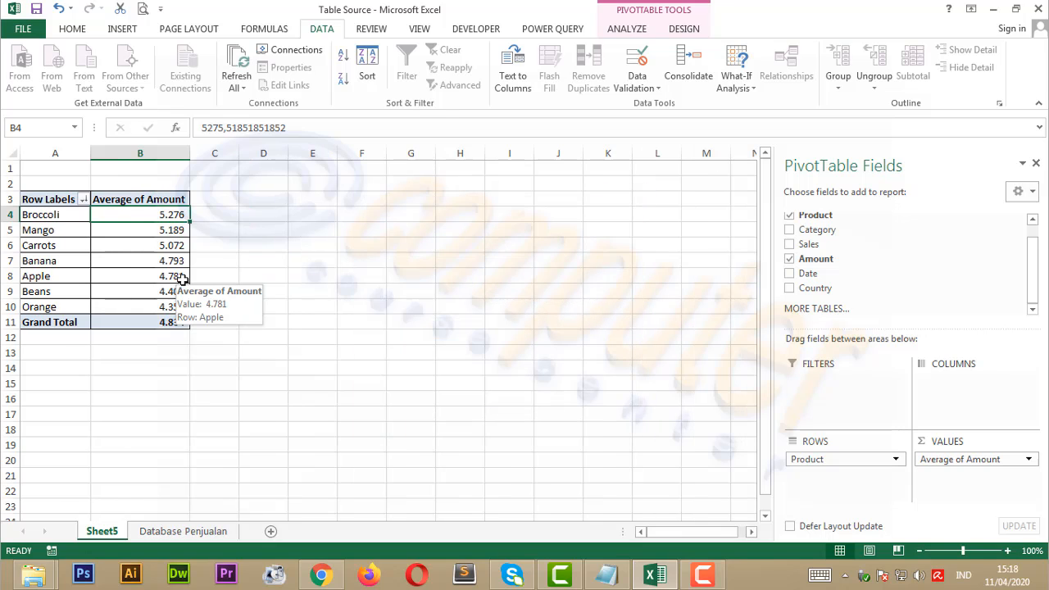
# Set the PivotTable's Average of Amount value field back to summarizing by Sum.
pyautogui.rightClick(168, 218)
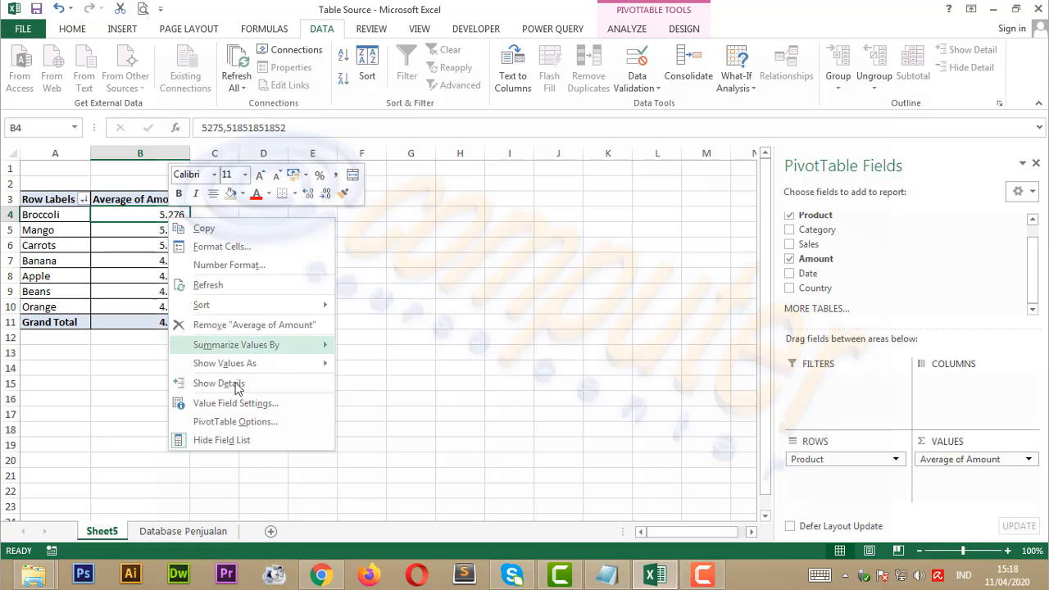
pyautogui.click(398, 367)
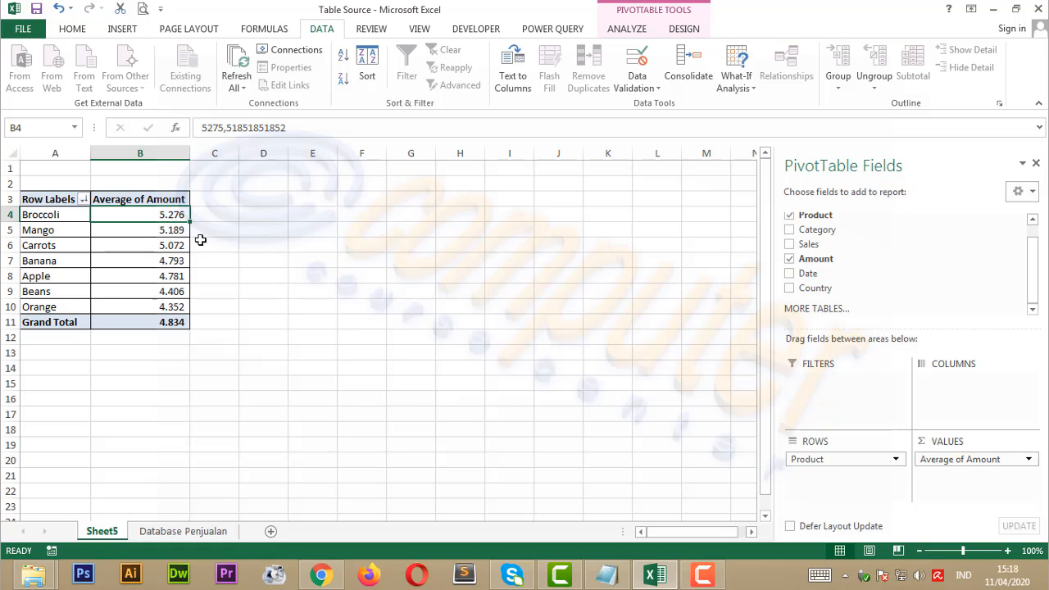
pyautogui.rightClick(167, 214)
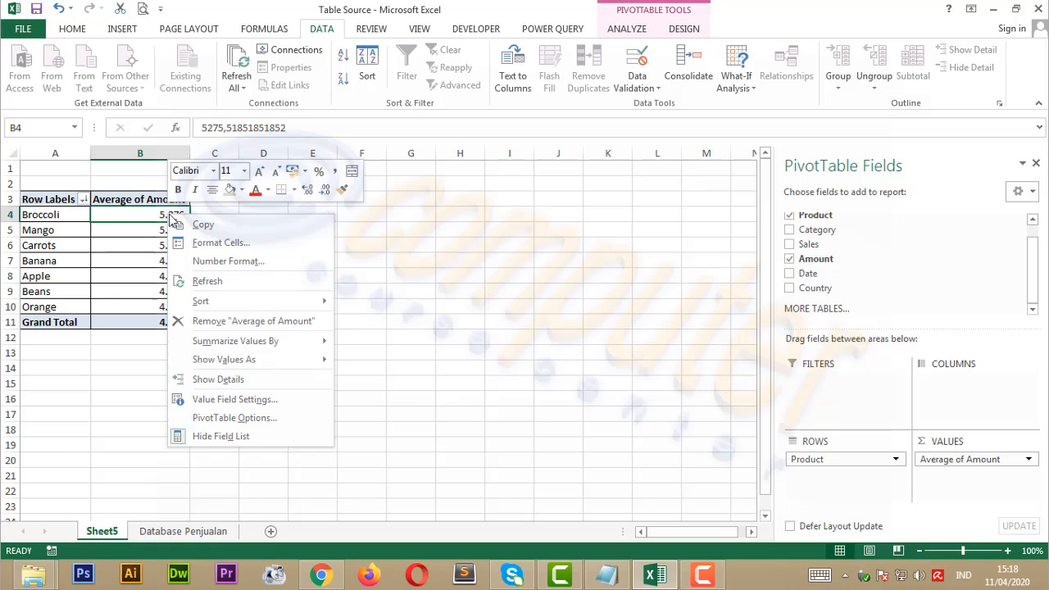
pyautogui.click(246, 400)
pyautogui.click(141, 403)
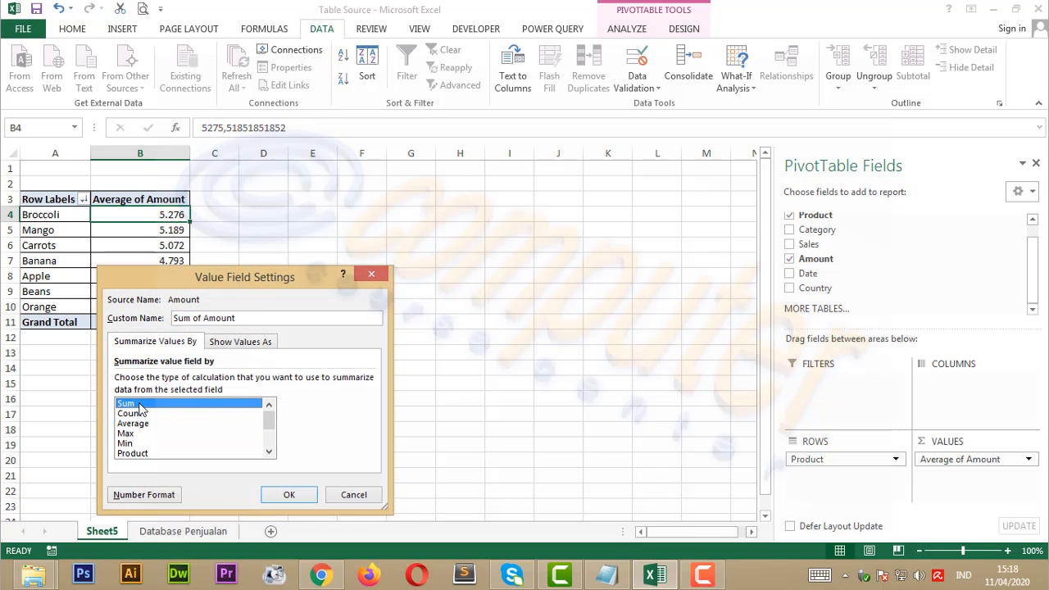
pyautogui.click(291, 495)
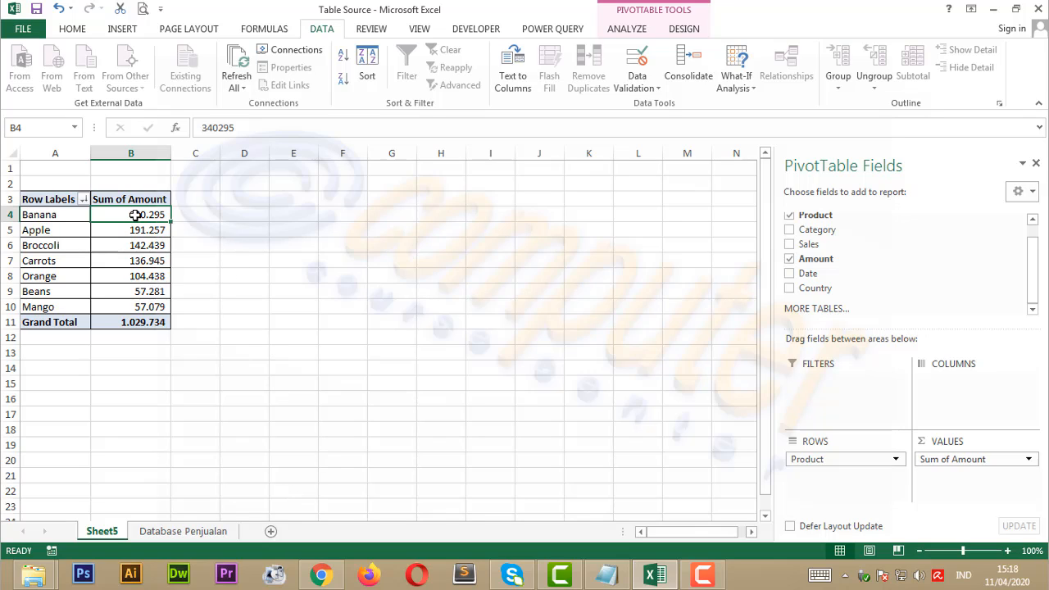
# View the Value Field Settings for Sum of Amount from the PivotTable field list, and close them without changes.
pyautogui.click(1029, 463)
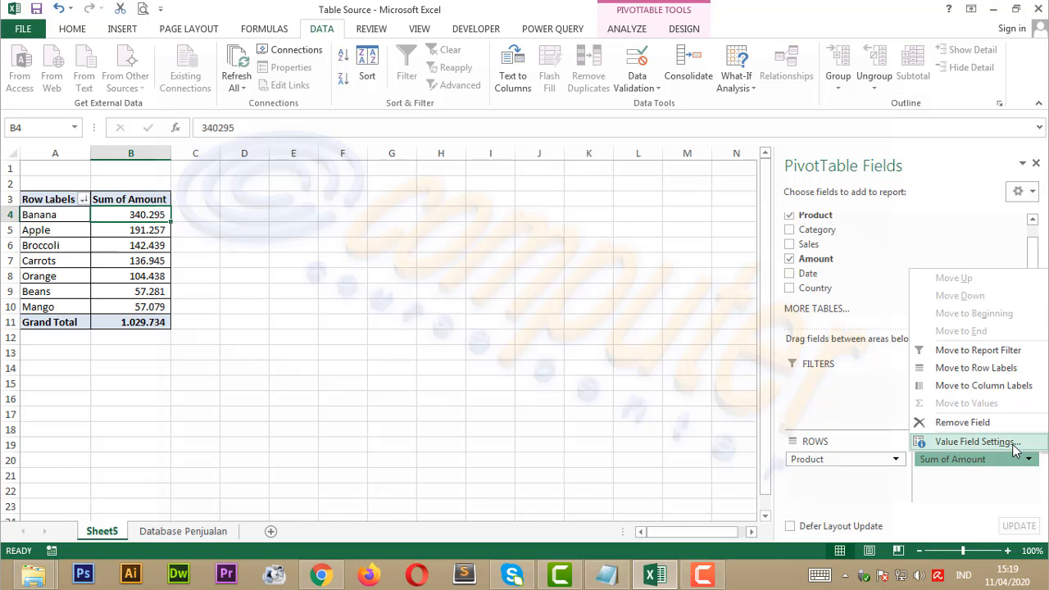
pyautogui.click(1013, 442)
pyautogui.moveTo(803, 187); pyautogui.dragTo(453, 256)
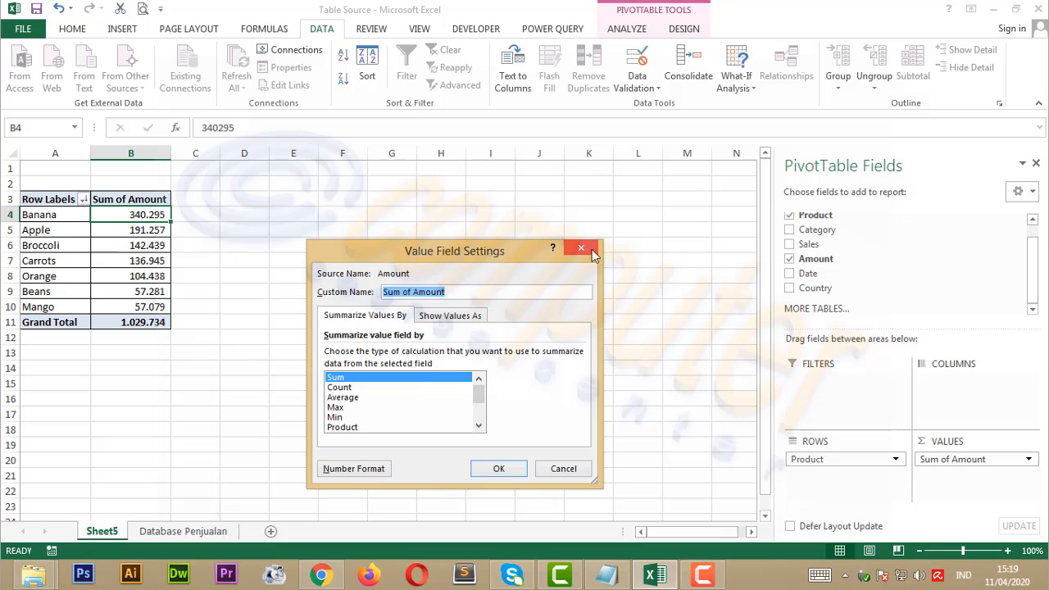
pyautogui.click(591, 249)
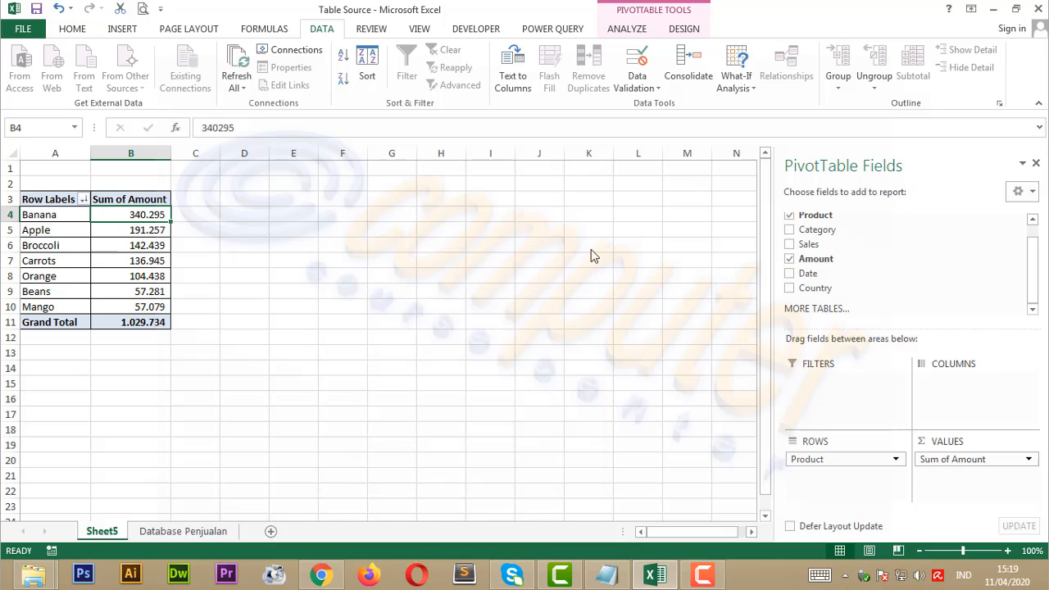
# Remove Sum of Amount from the PivotTable's values and add the Amount field to the values again.
pyautogui.click(1028, 460)
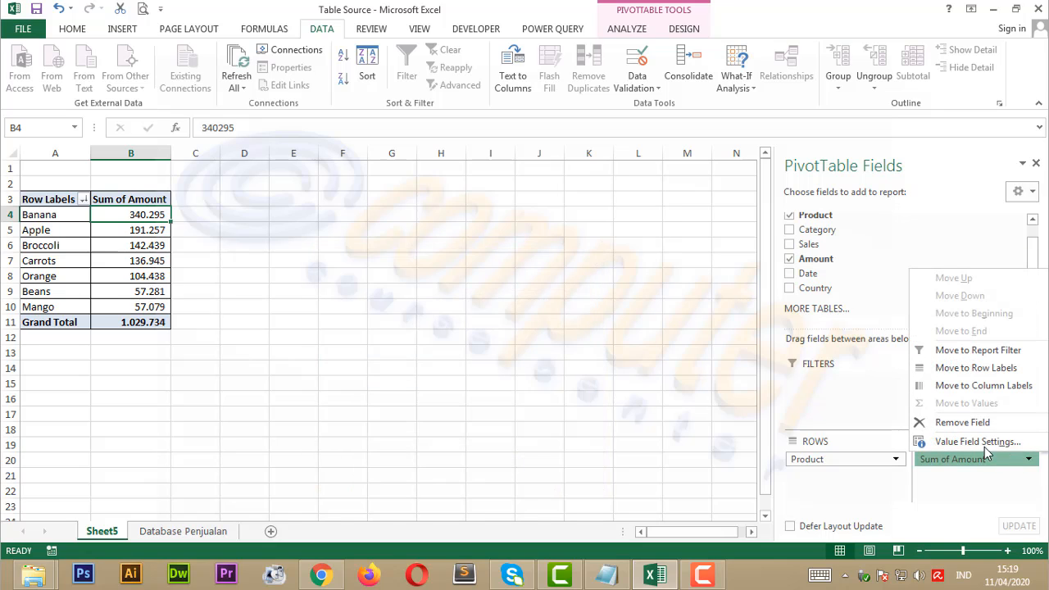
pyautogui.click(960, 422)
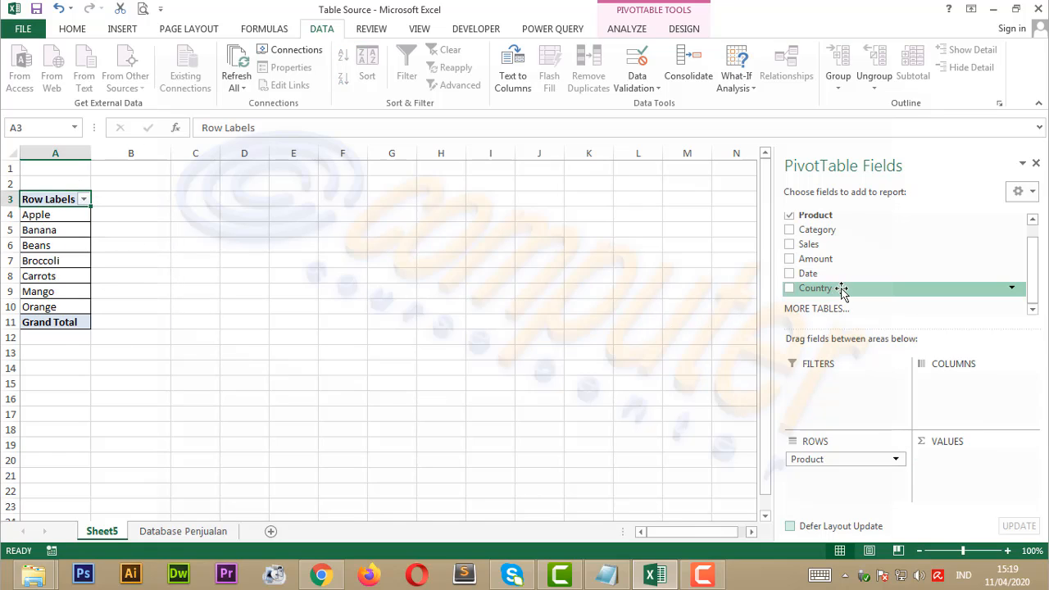
pyautogui.moveTo(816, 258); pyautogui.dragTo(975, 465)
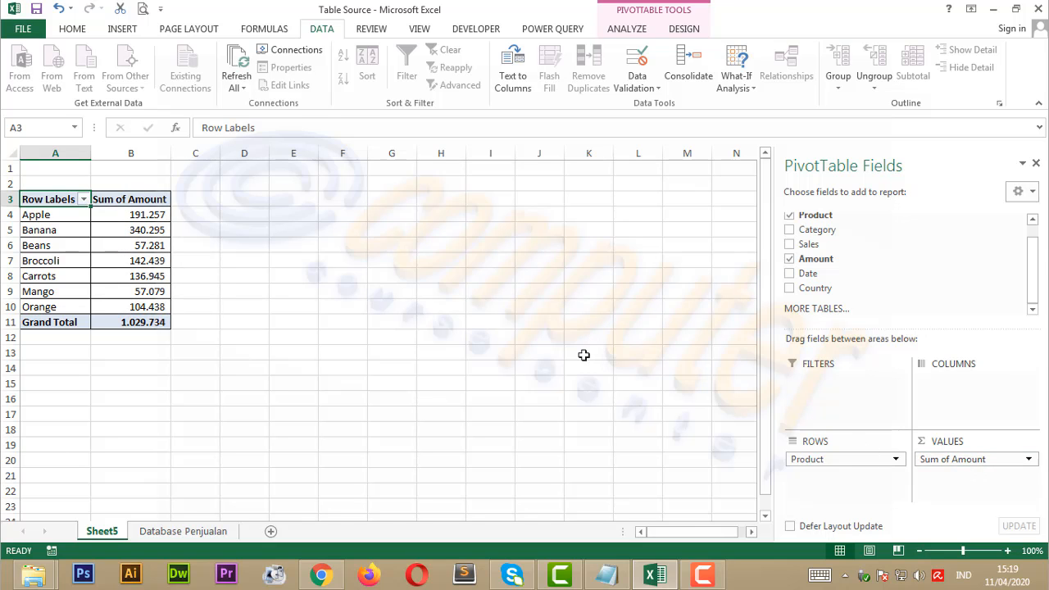
# Review the first three Dasar Pivot Table tasks in the Instruksi Pivot Table file in Notepad.
pyautogui.click(606, 575)
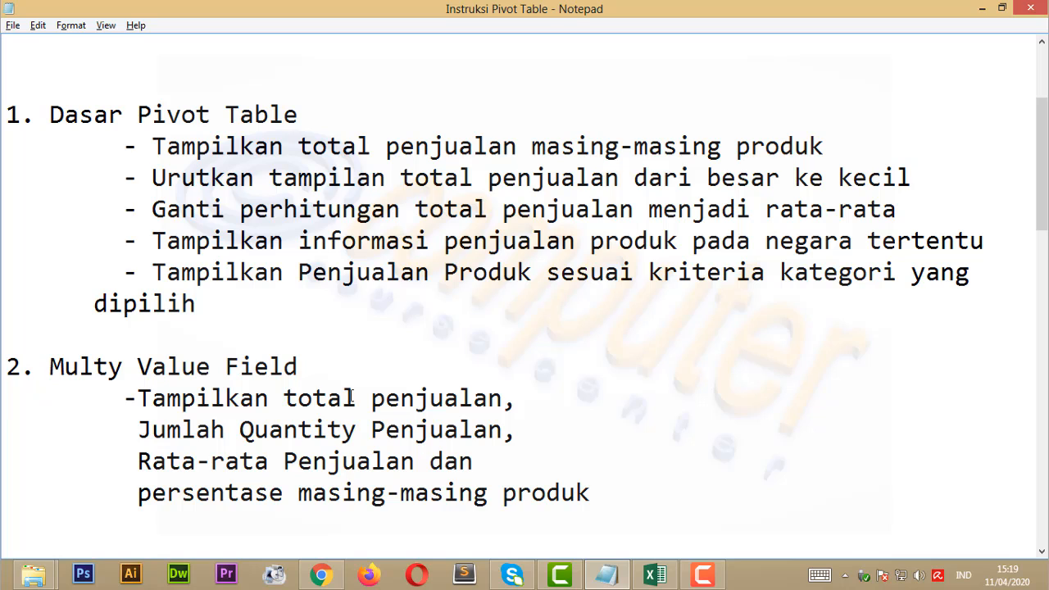
pyautogui.moveTo(177, 156); pyautogui.dragTo(415, 159)
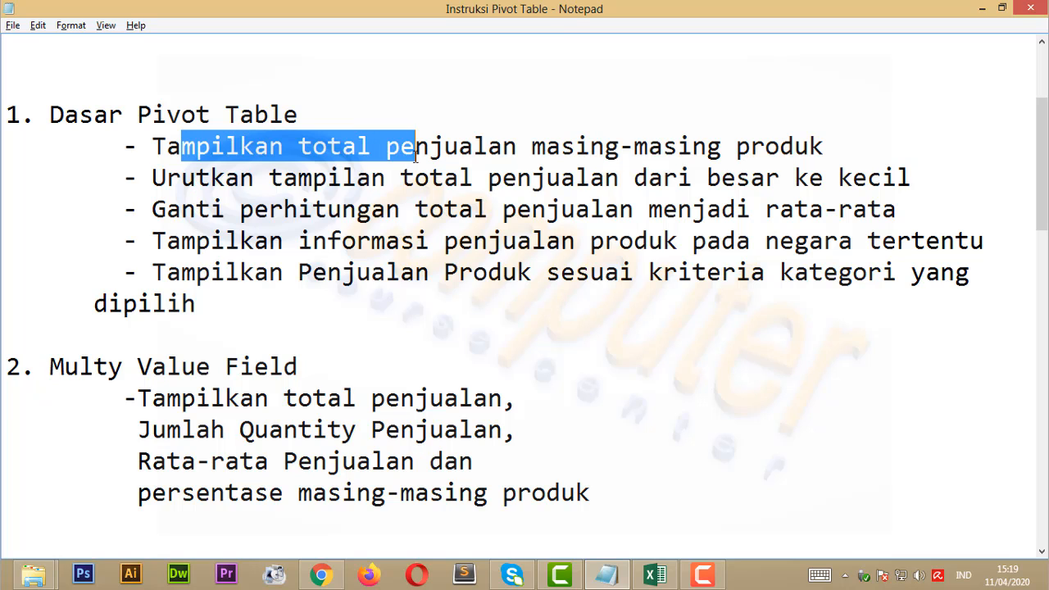
pyautogui.moveTo(206, 182); pyautogui.dragTo(442, 186)
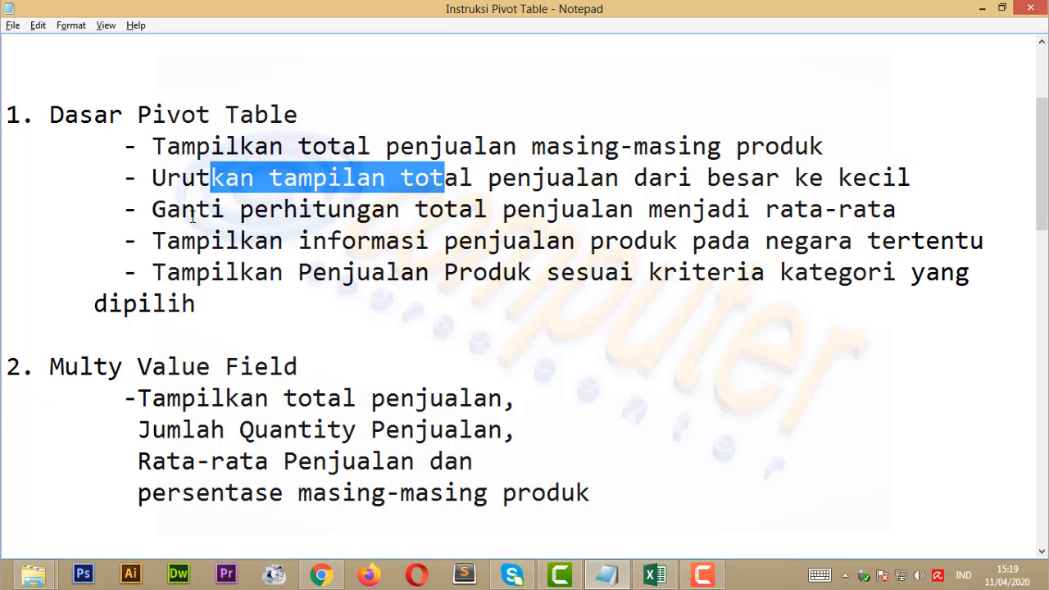
pyautogui.moveTo(192, 215); pyautogui.dragTo(459, 215)
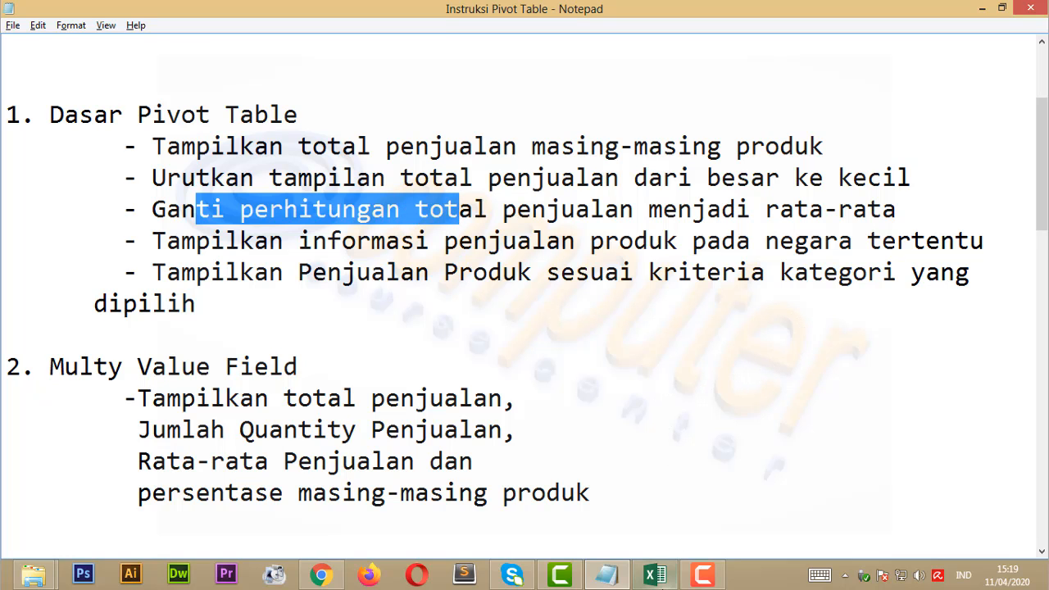
# Check the country sales task in the Instruksi Pivot Table file in Notepad, and return to the PivotTable in Excel.
pyautogui.click(655, 575)
pyautogui.moveTo(135, 267); pyautogui.dragTo(134, 262)
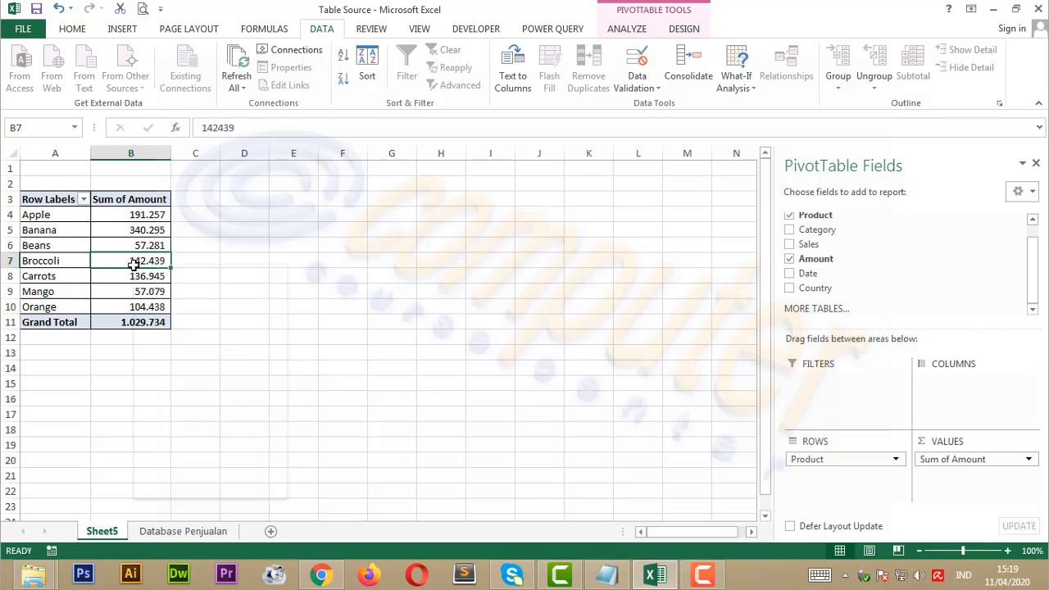
pyautogui.rightClick(135, 264)
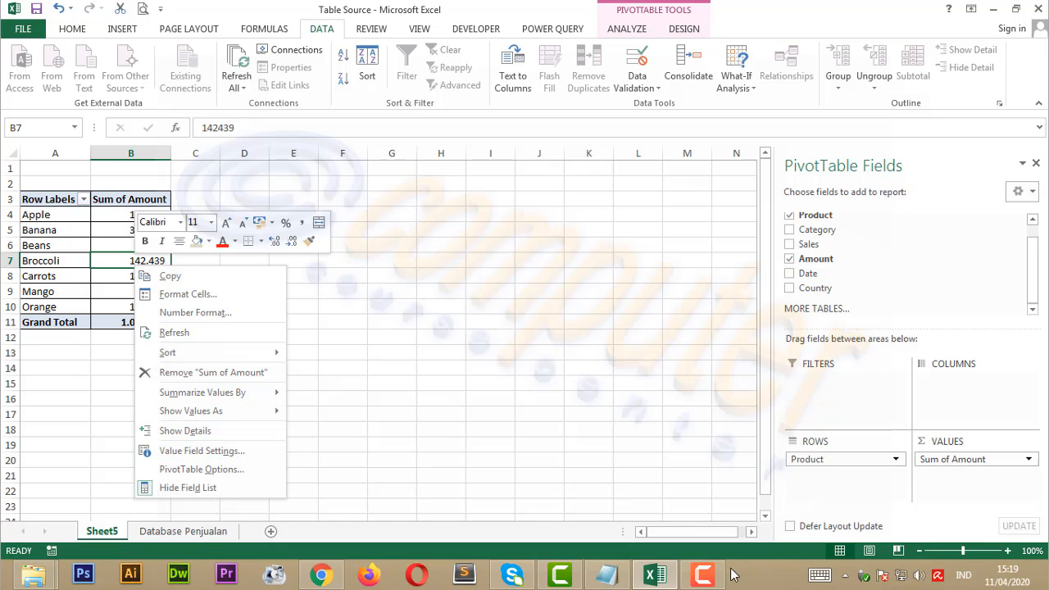
pyautogui.click(607, 576)
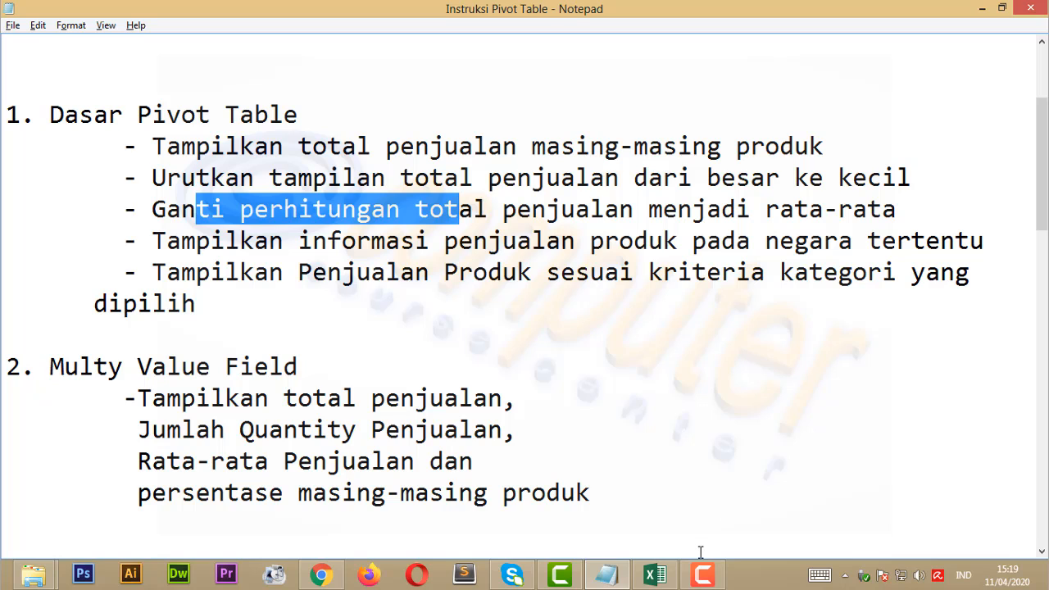
pyautogui.click(641, 287)
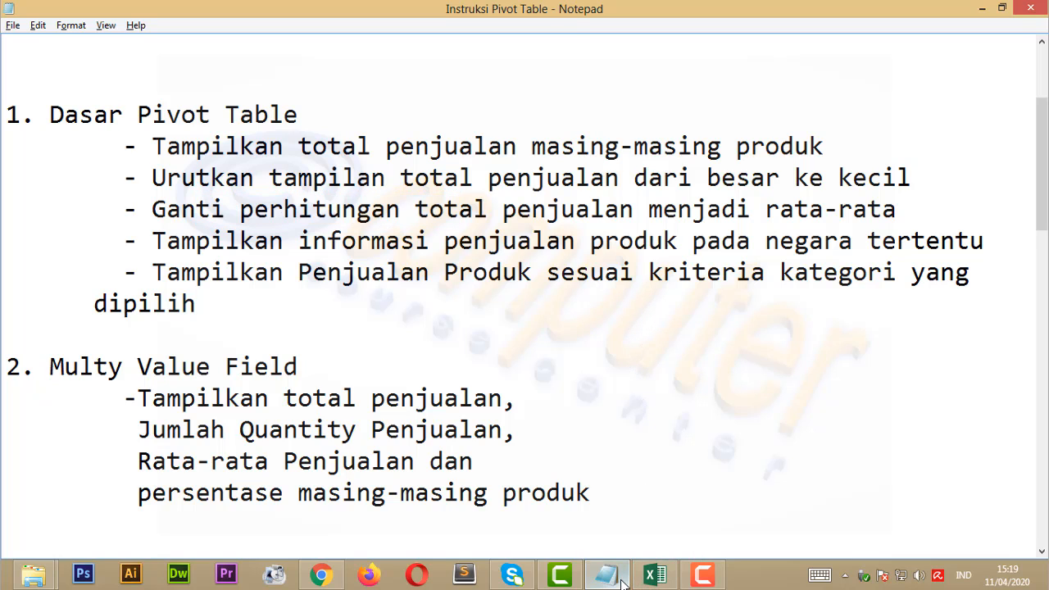
pyautogui.moveTo(621, 583)
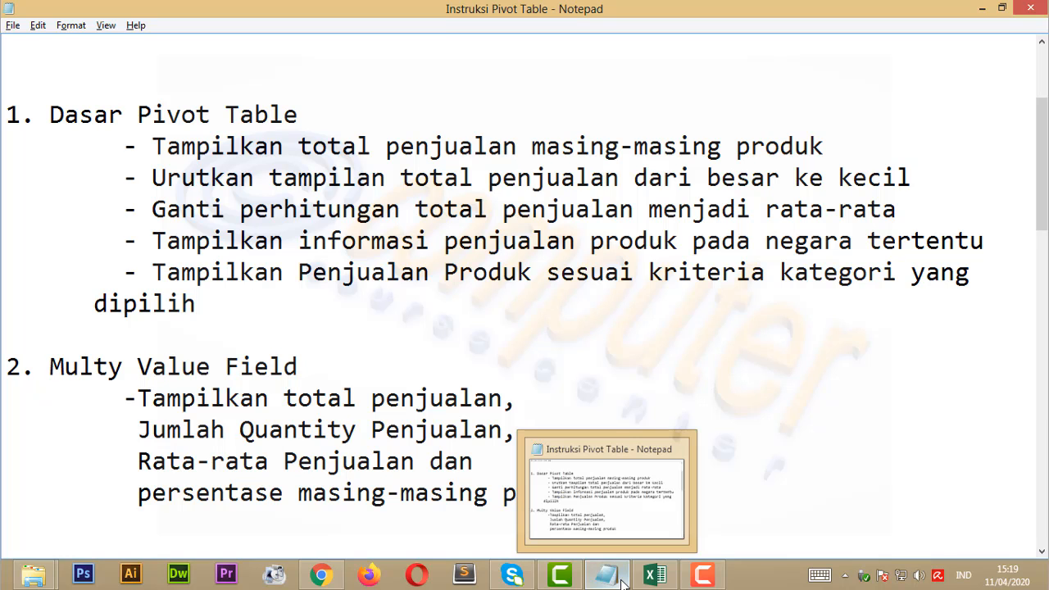
pyautogui.click(621, 583)
pyautogui.click(212, 318)
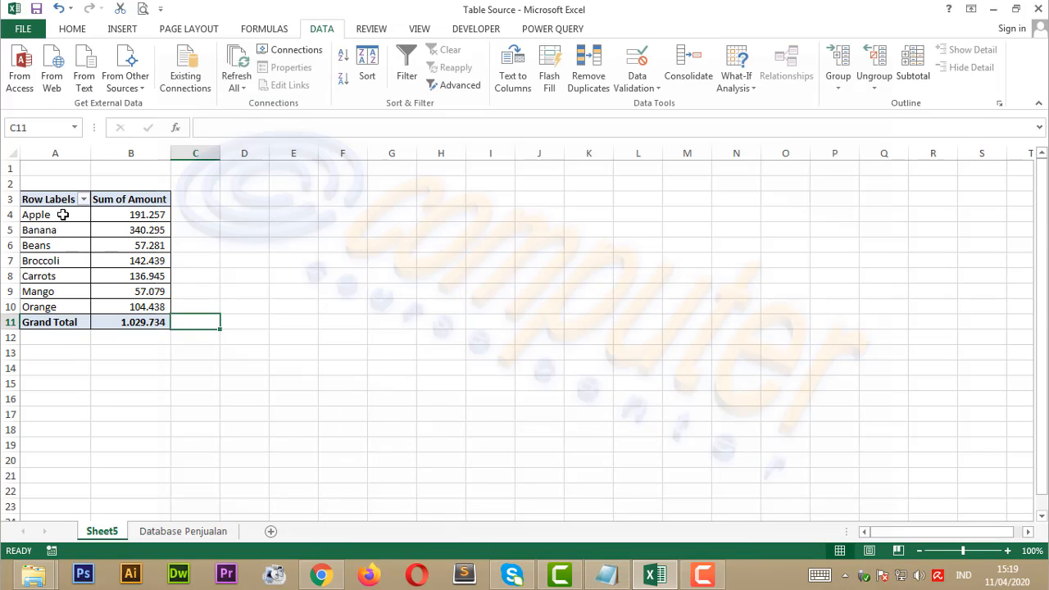
# Widen column A and add the Country field to the PivotTable's rows, placing it above Product.
pyautogui.click(61, 214)
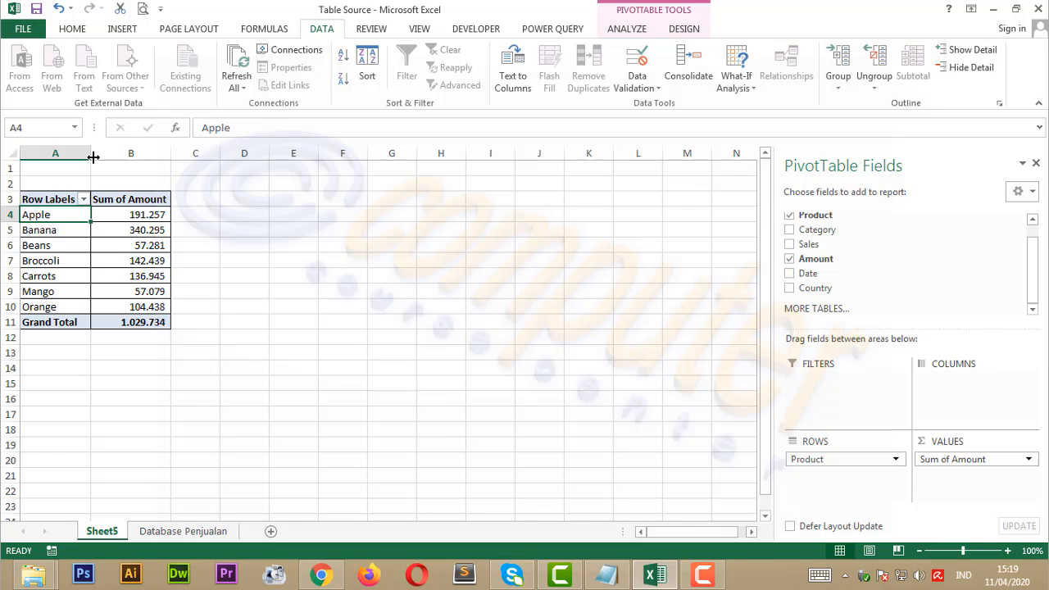
pyautogui.moveTo(90, 154); pyautogui.dragTo(127, 154)
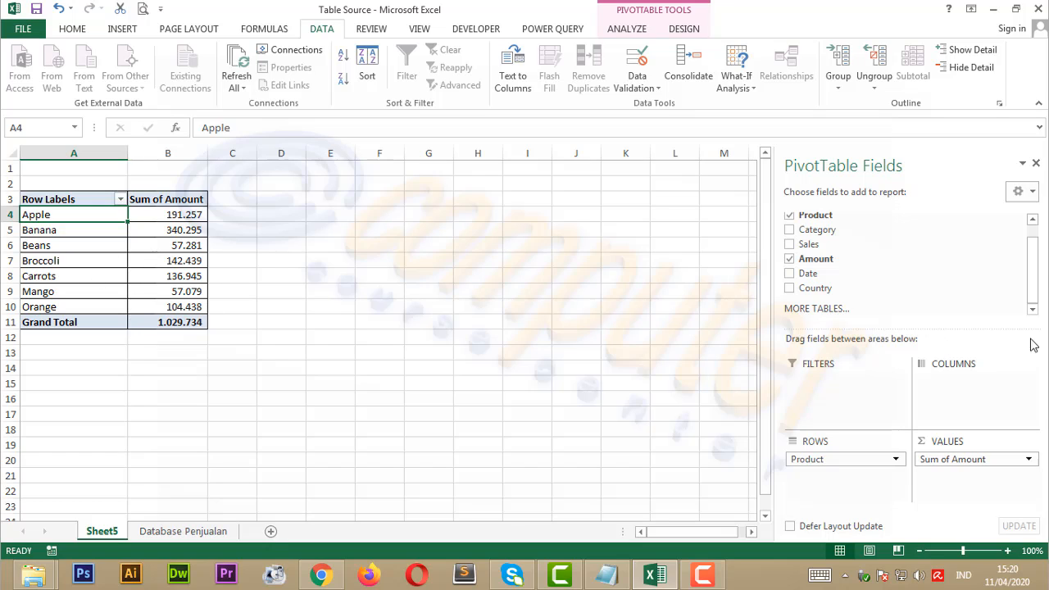
pyautogui.moveTo(1033, 269)
pyautogui.mouseDown()
pyautogui.moveTo(1033, 253)
pyautogui.moveTo(1040, 274)
pyautogui.mouseUp()
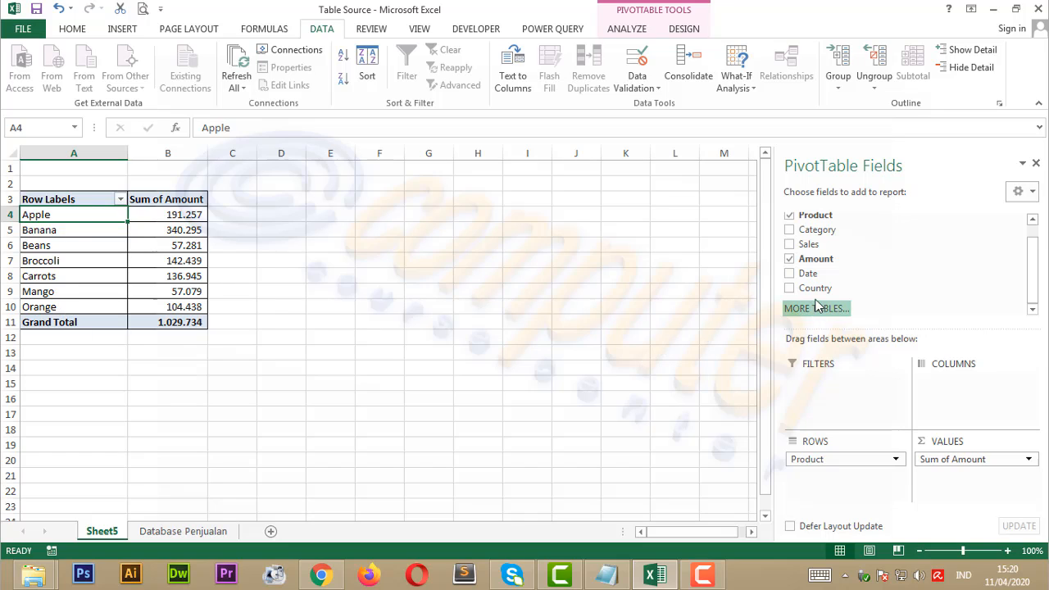
pyautogui.moveTo(819, 289); pyautogui.dragTo(837, 477)
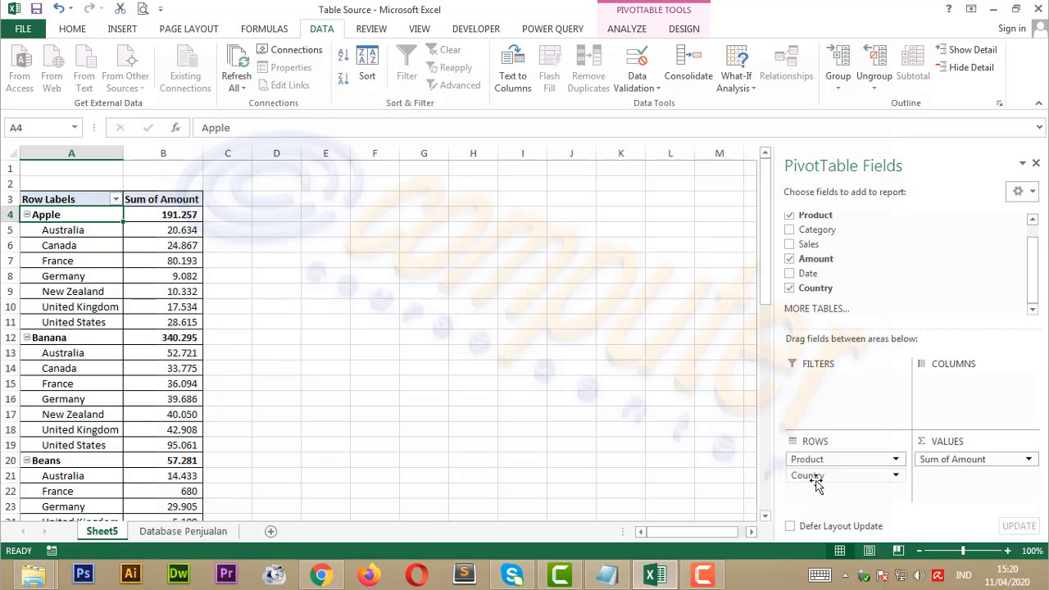
pyautogui.moveTo(816, 482); pyautogui.dragTo(824, 457)
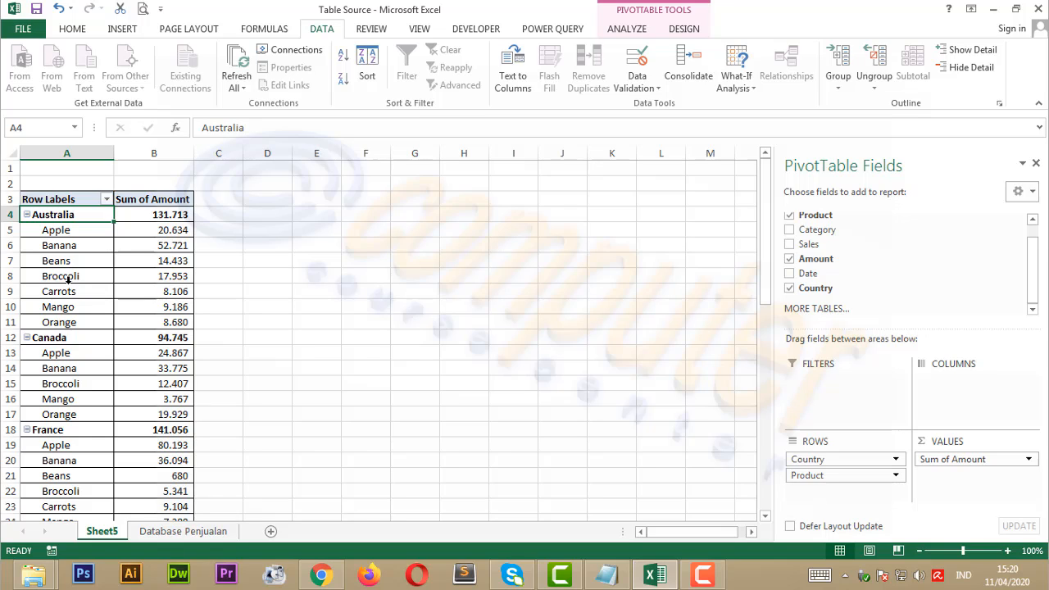
# Check the category criteria task in Notepad and add the Category field to the PivotTable's report filters in Excel.
pyautogui.click(639, 577)
pyautogui.click(606, 575)
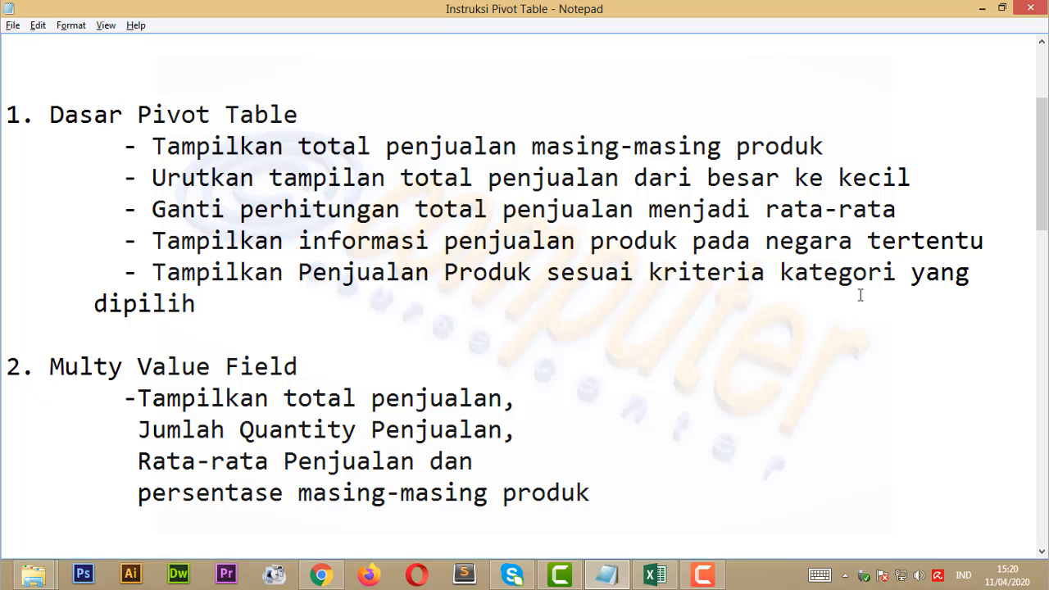
pyautogui.click(655, 574)
pyautogui.click(257, 312)
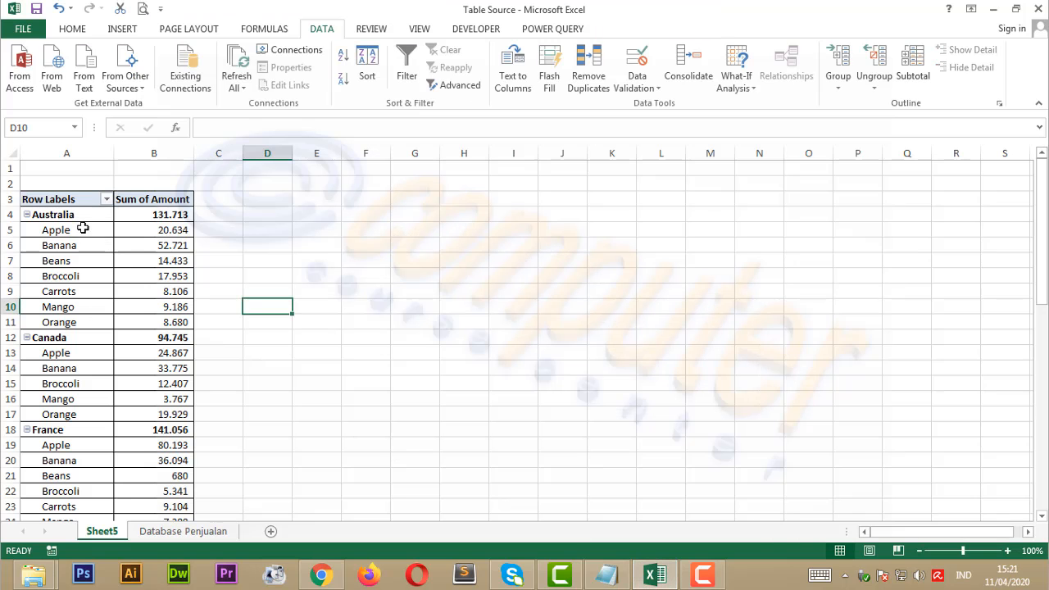
pyautogui.click(52, 277)
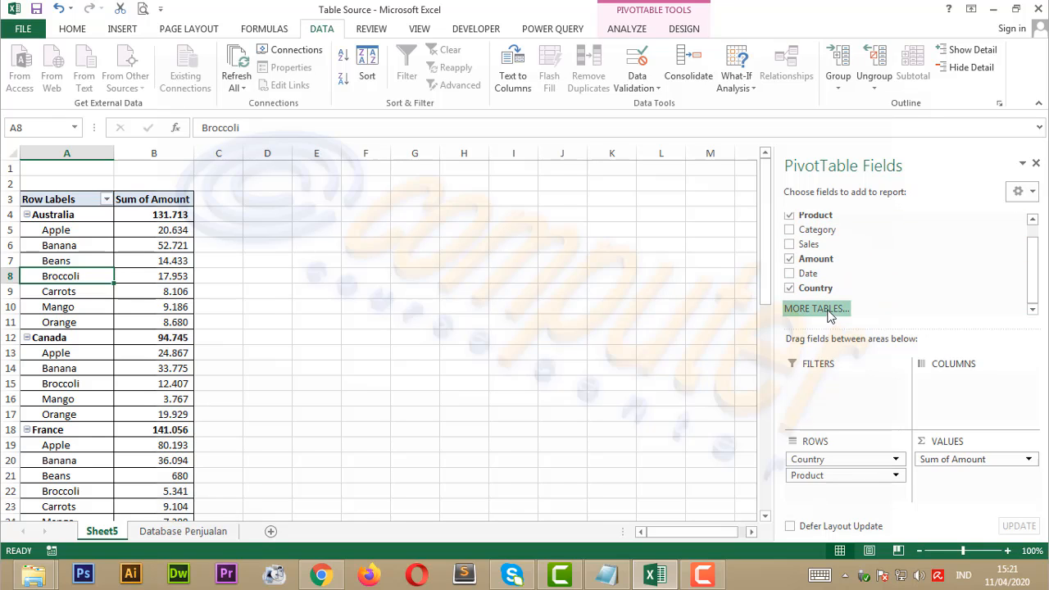
pyautogui.scroll(1, 1034, 247)
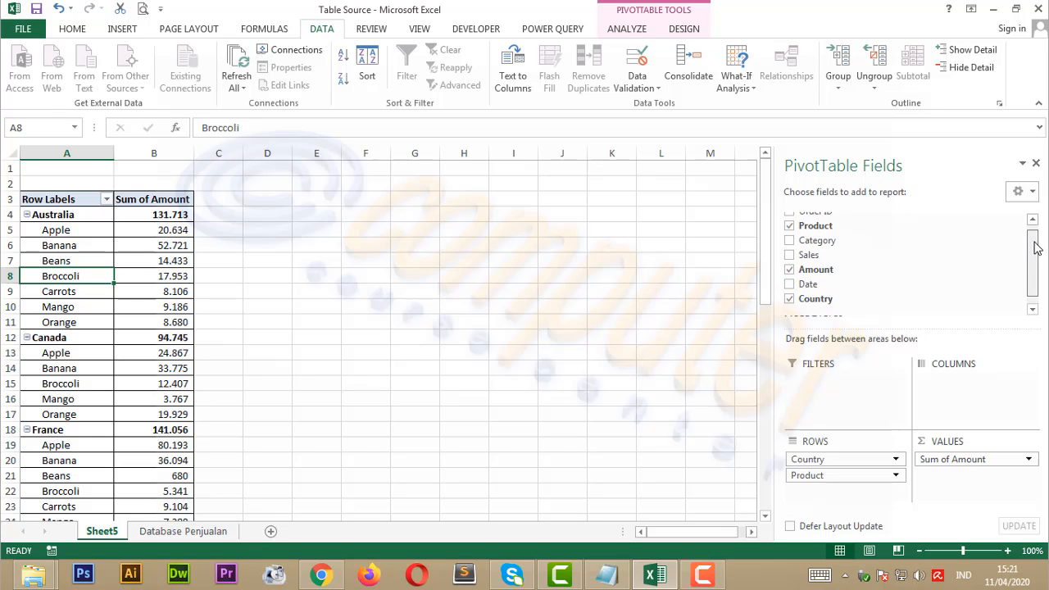
pyautogui.moveTo(834, 241); pyautogui.dragTo(853, 386)
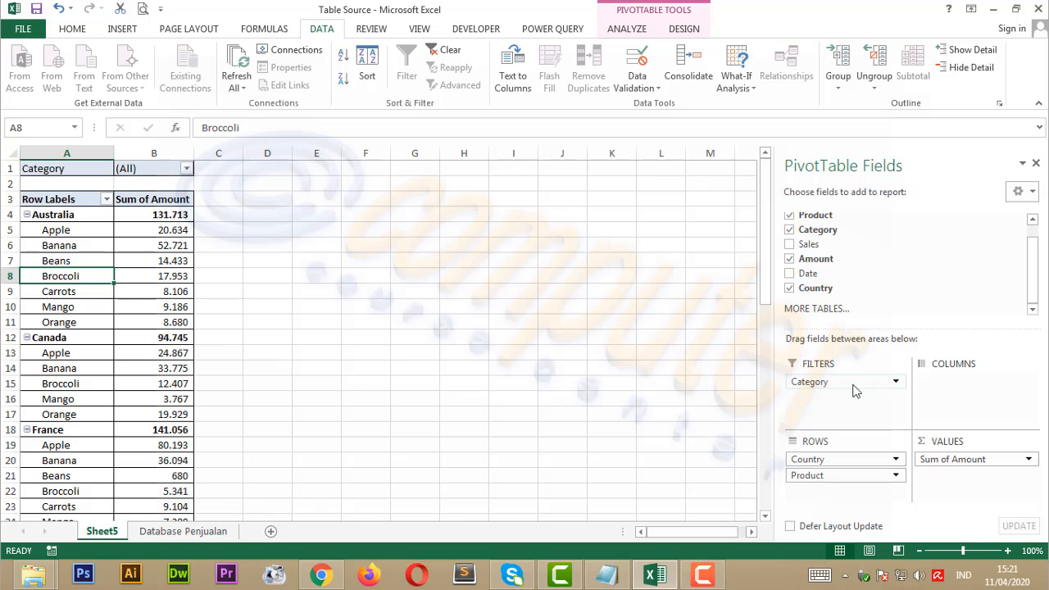
# Filter the PivotTable's Category report filter to Fruit.
pyautogui.click(187, 169)
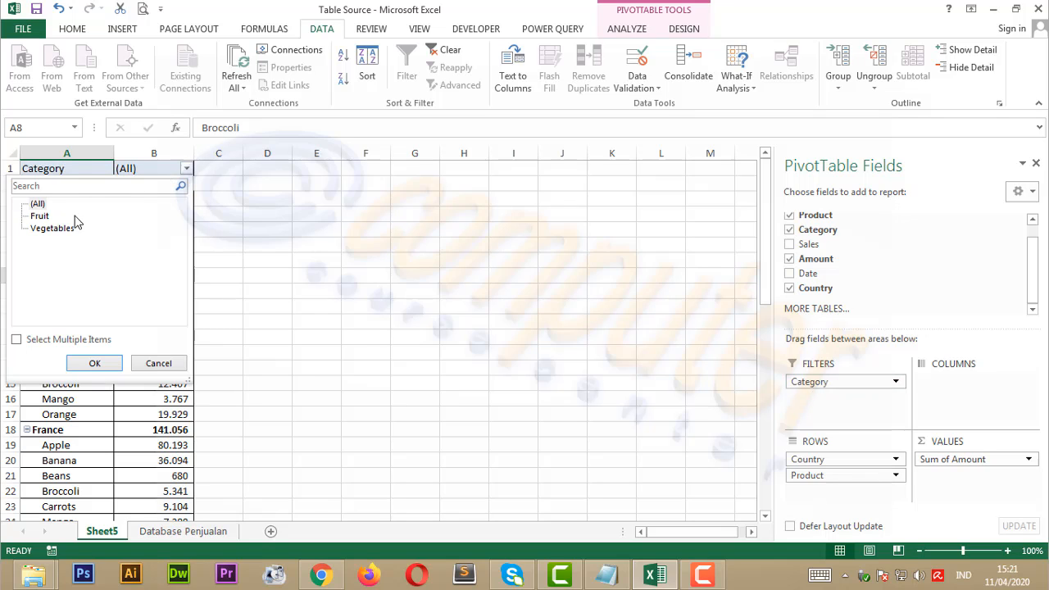
pyautogui.click(42, 217)
pyautogui.click(107, 366)
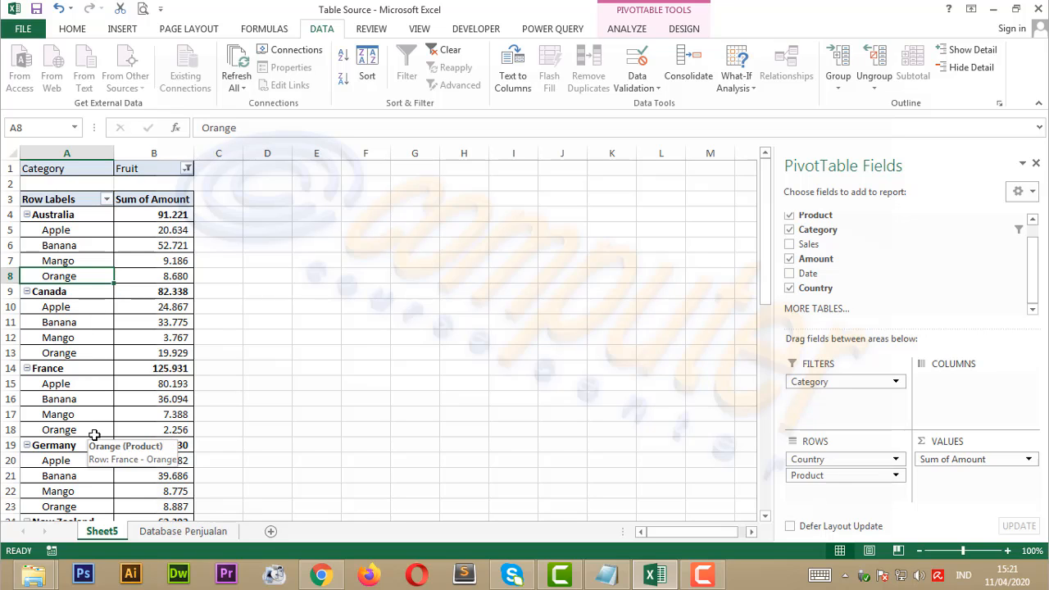
# Set the Category report filter to Vegetables.
pyautogui.click(187, 168)
pyautogui.click(89, 228)
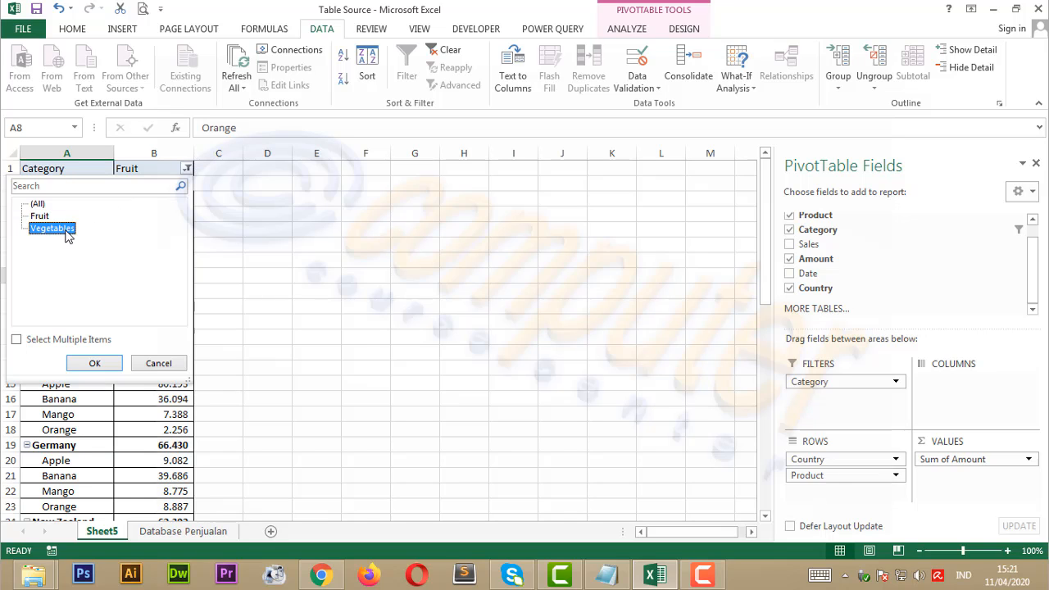
pyautogui.click(102, 366)
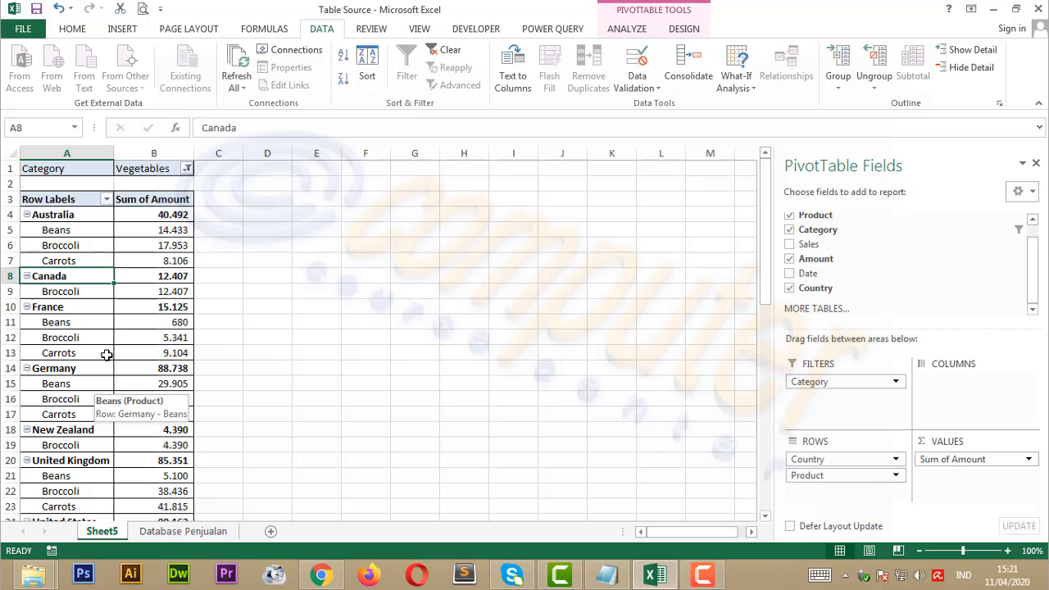
# Reset the Category report filter to (All) and look through the product sales under each country.
pyautogui.click(187, 168)
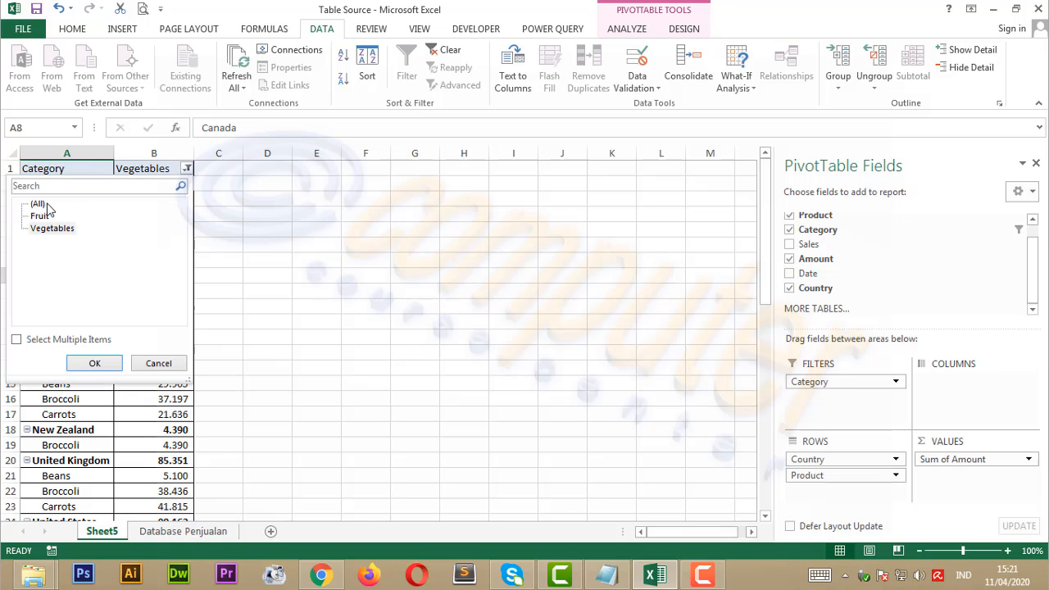
pyautogui.click(43, 204)
pyautogui.click(108, 363)
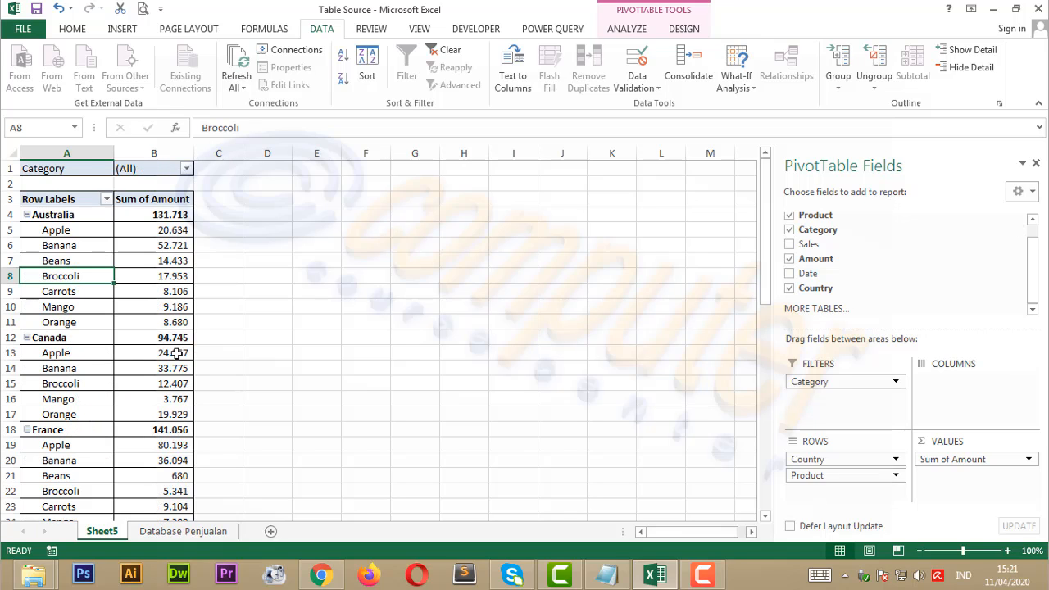
pyautogui.scroll(-7, 176, 353)
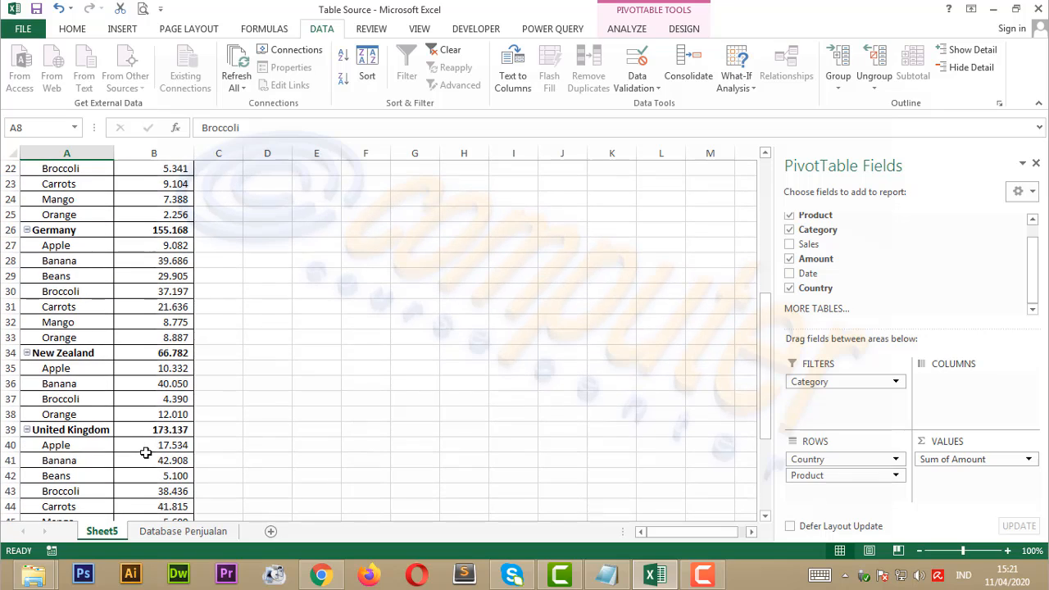
pyautogui.scroll(-7, 145, 452)
pyautogui.scroll(14, 145, 451)
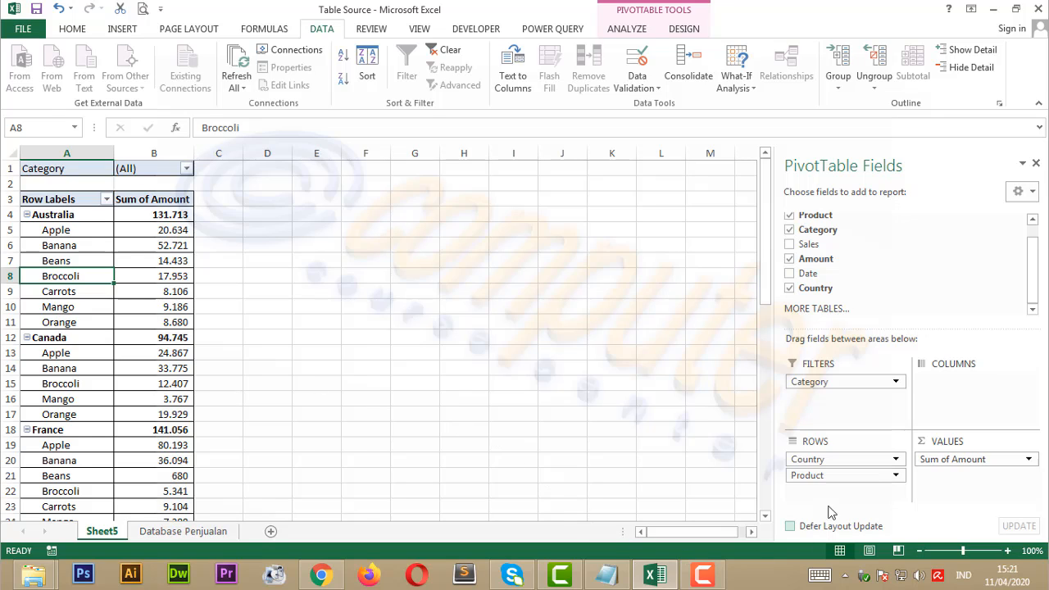
# Move the Country field from the PivotTable's rows to its columns and examine the product-by-country sales layout.
pyautogui.moveTo(817, 461); pyautogui.dragTo(962, 398)
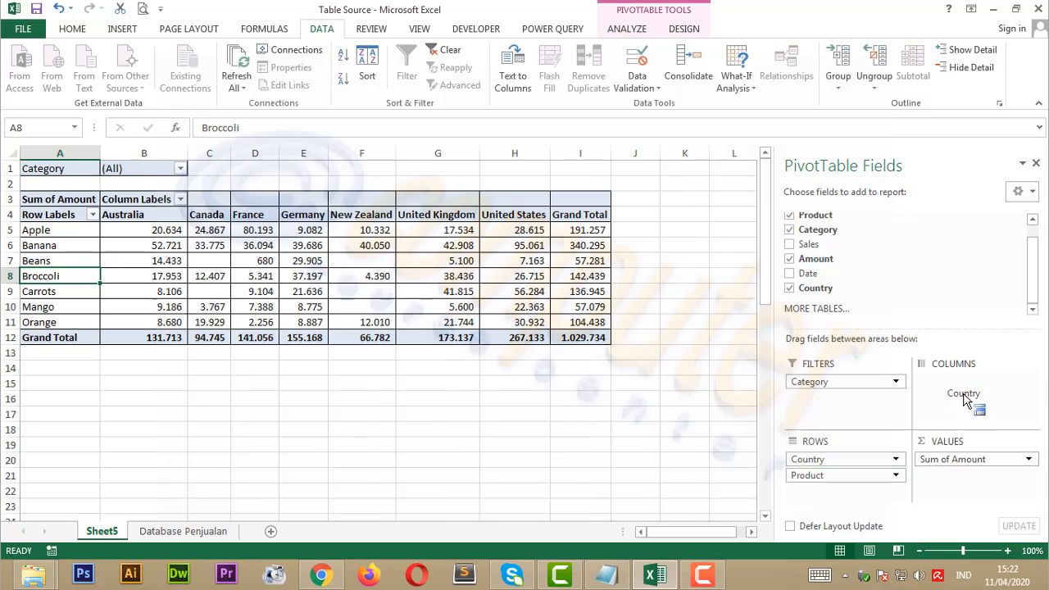
pyautogui.click(146, 207)
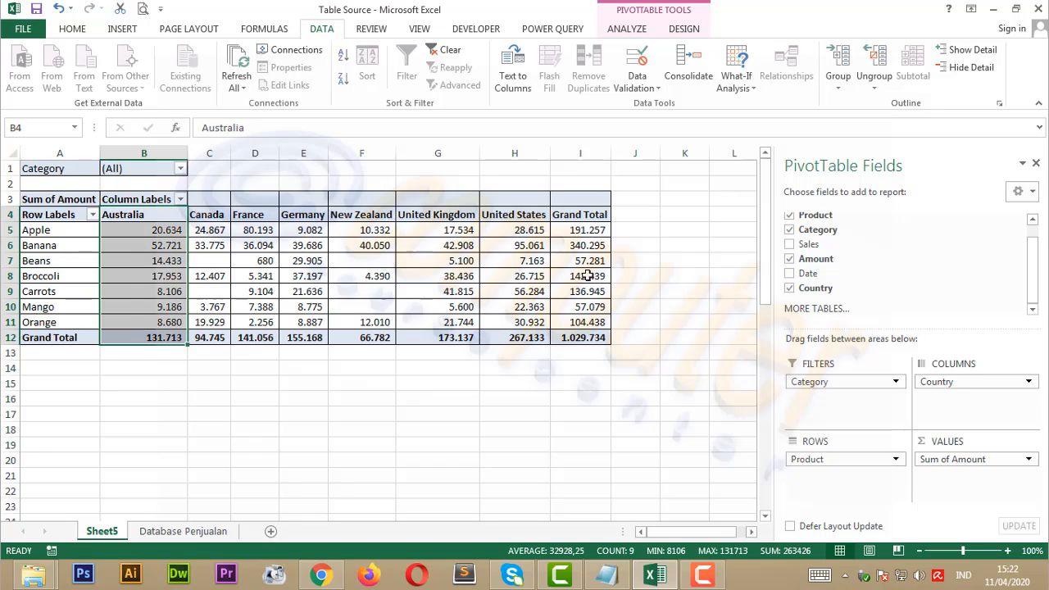
pyautogui.moveTo(72, 232); pyautogui.dragTo(67, 322)
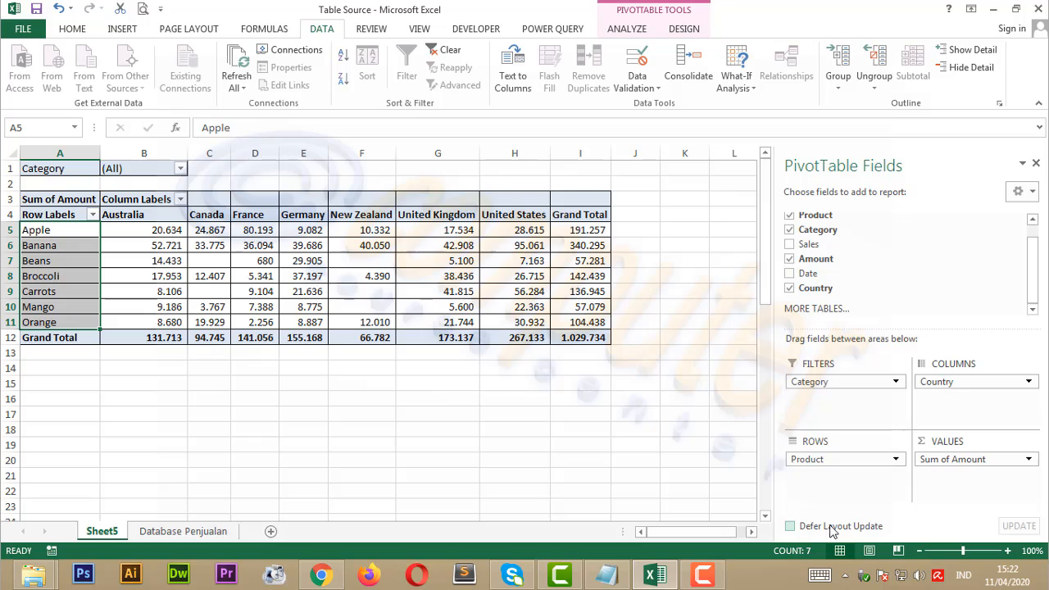
pyautogui.click(463, 385)
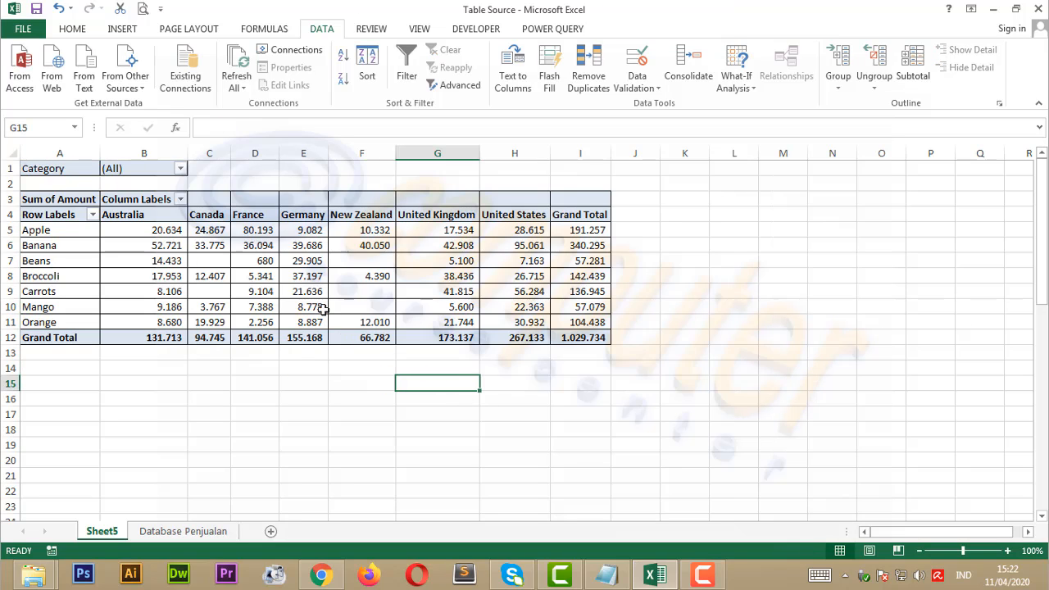
pyautogui.click(371, 258)
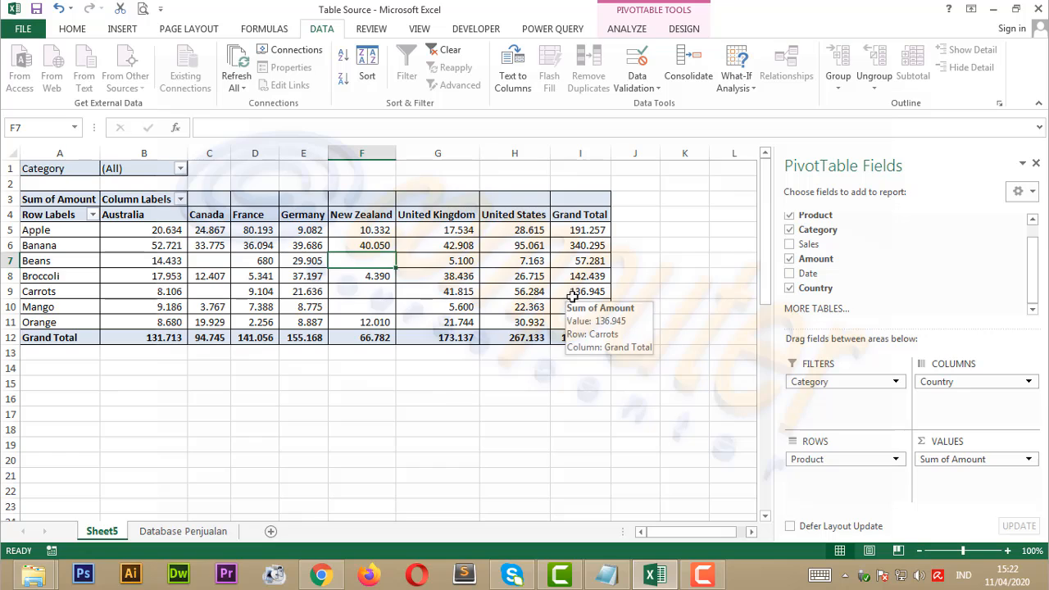
pyautogui.click(573, 281)
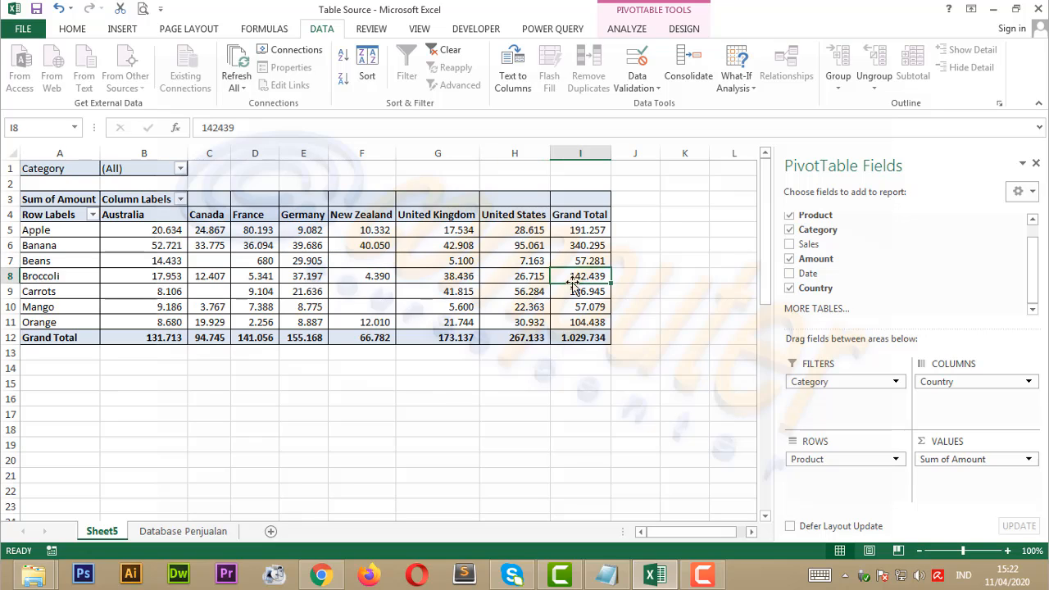
# Highlight cells equal to 0 in the PivotTable values B5:I11 using conditional formatting with Light Red Fill with Dark Red Text.
pyautogui.moveTo(172, 231); pyautogui.dragTo(563, 323)
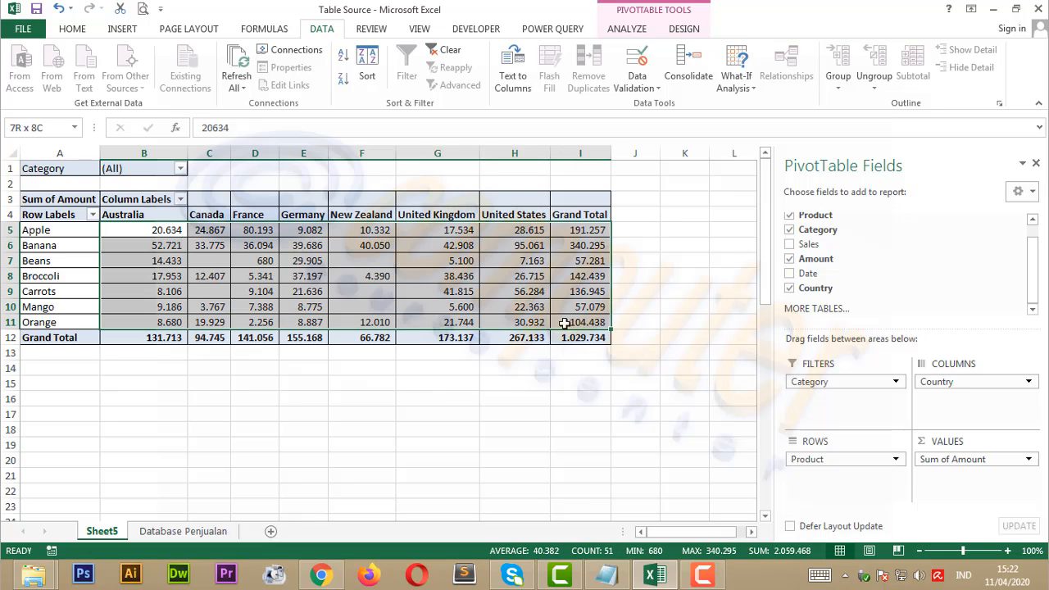
pyautogui.click(74, 29)
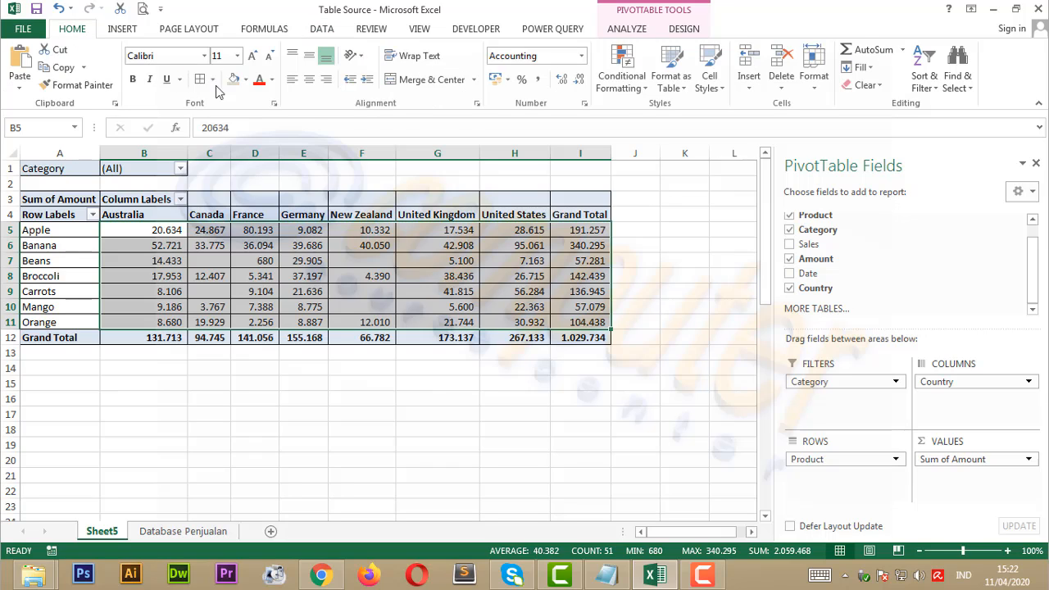
pyautogui.click(622, 81)
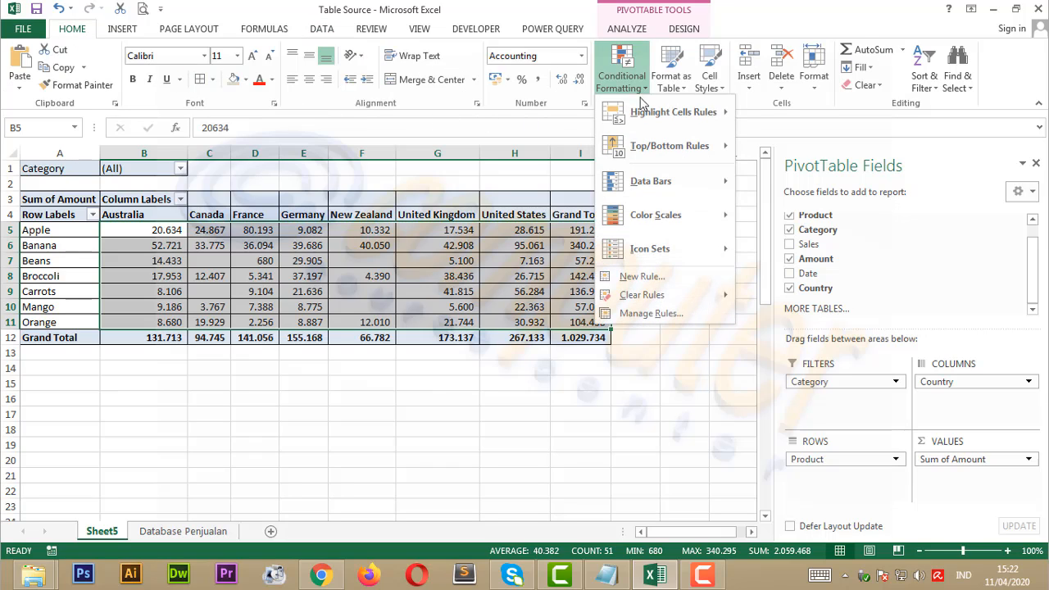
pyautogui.moveTo(706, 123)
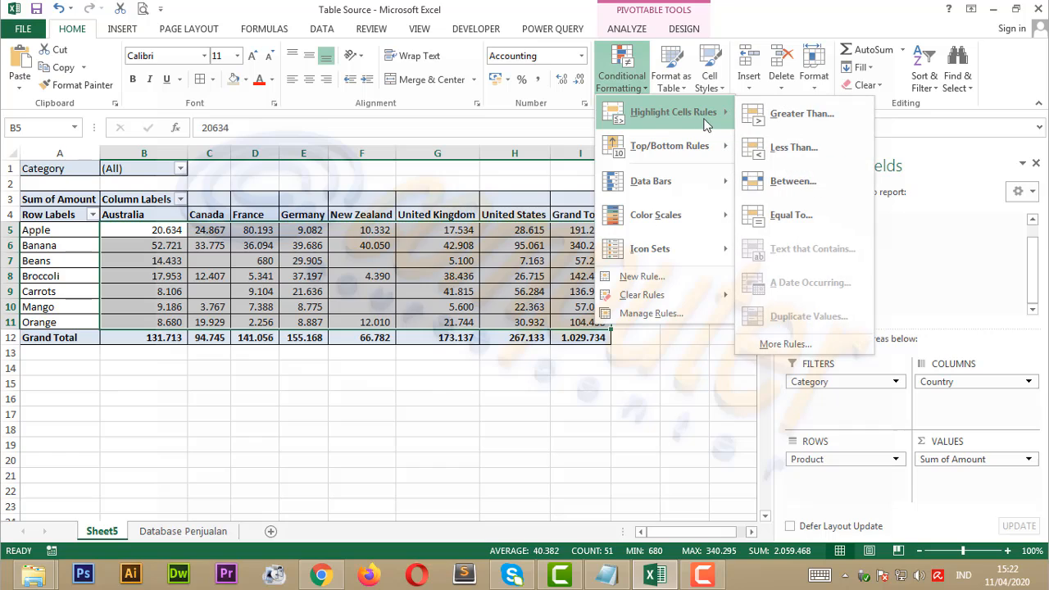
pyautogui.click(810, 213)
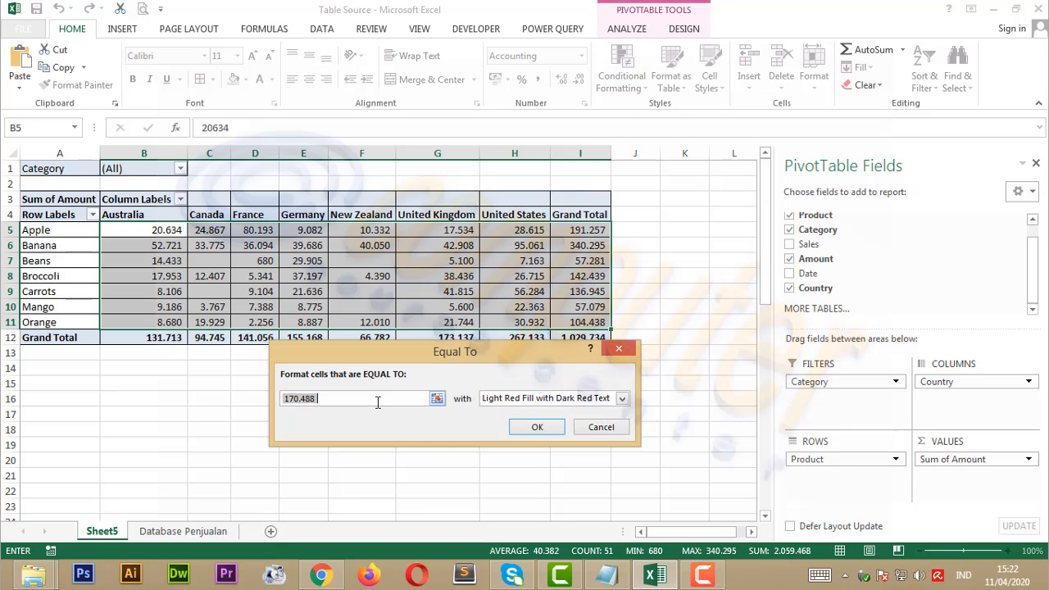
pyautogui.write('0')
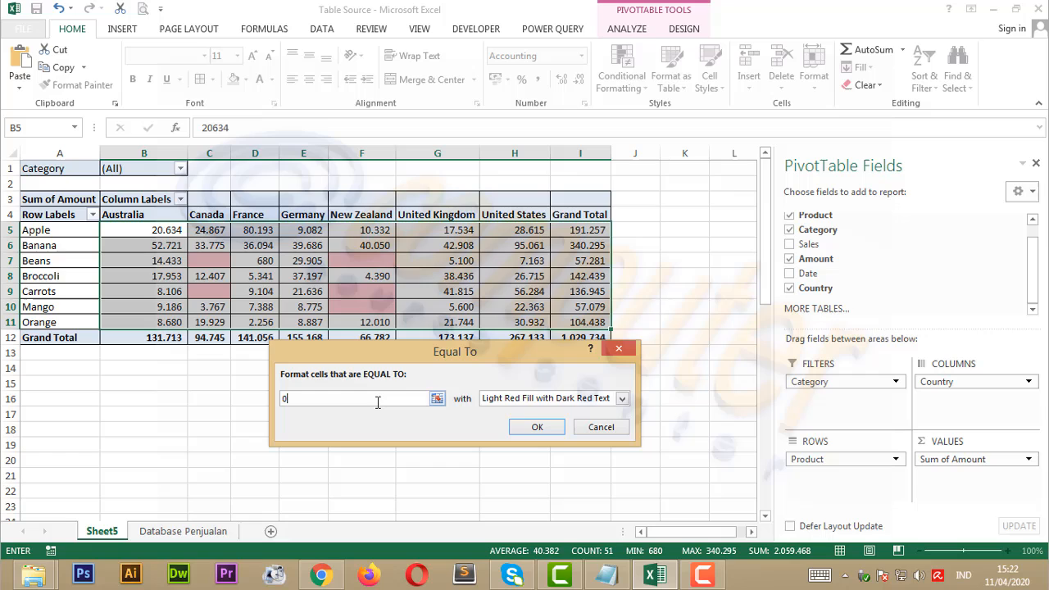
pyautogui.click(534, 427)
pyautogui.click(511, 426)
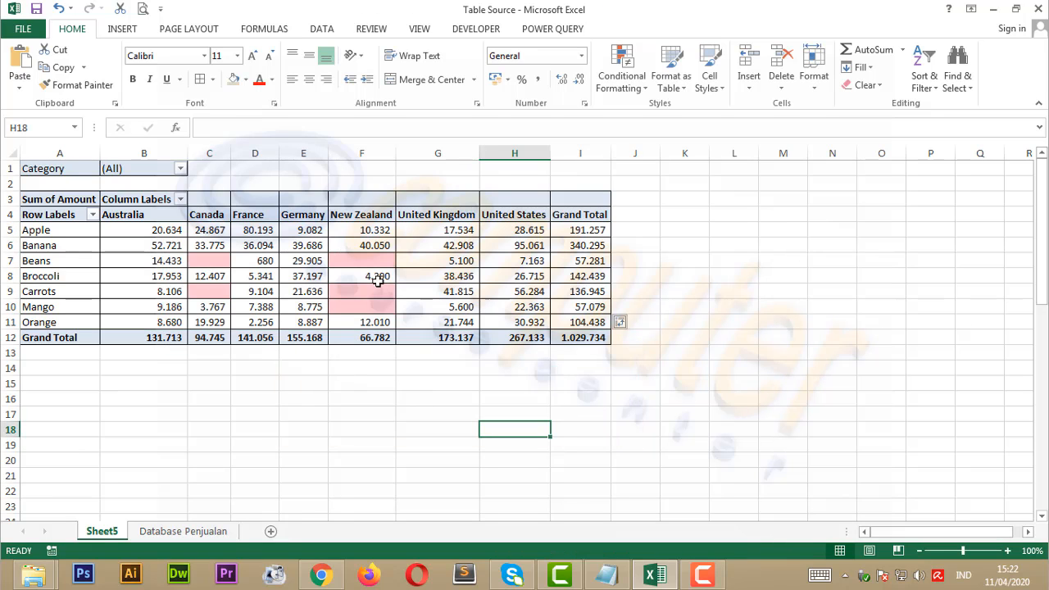
pyautogui.click(473, 305)
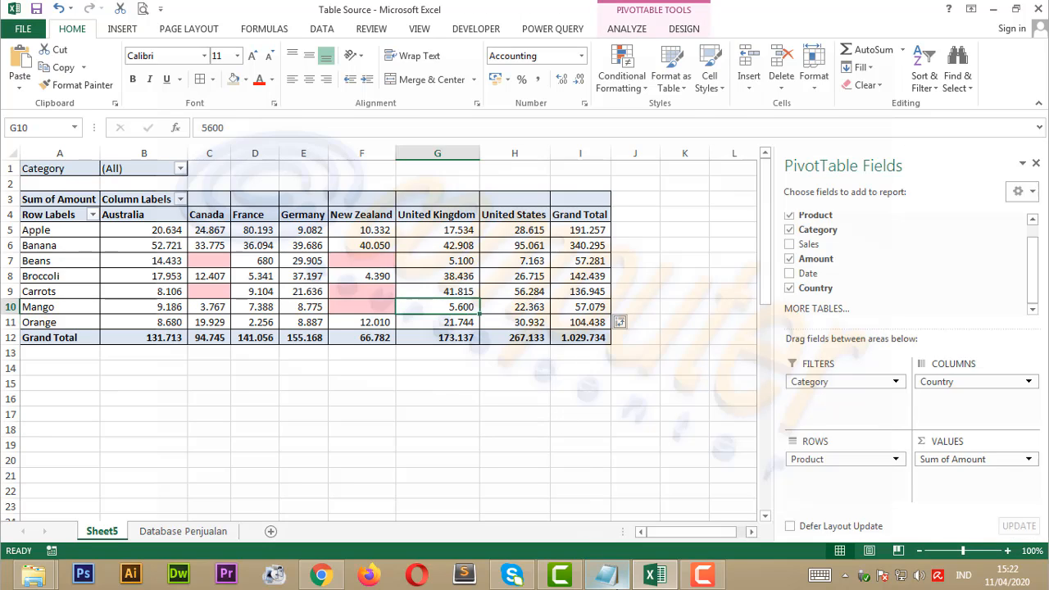
# Switch to the Instruksi Pivot Table file in Notepad to review the Dasar Pivot Table tasks.
pyautogui.click(607, 574)
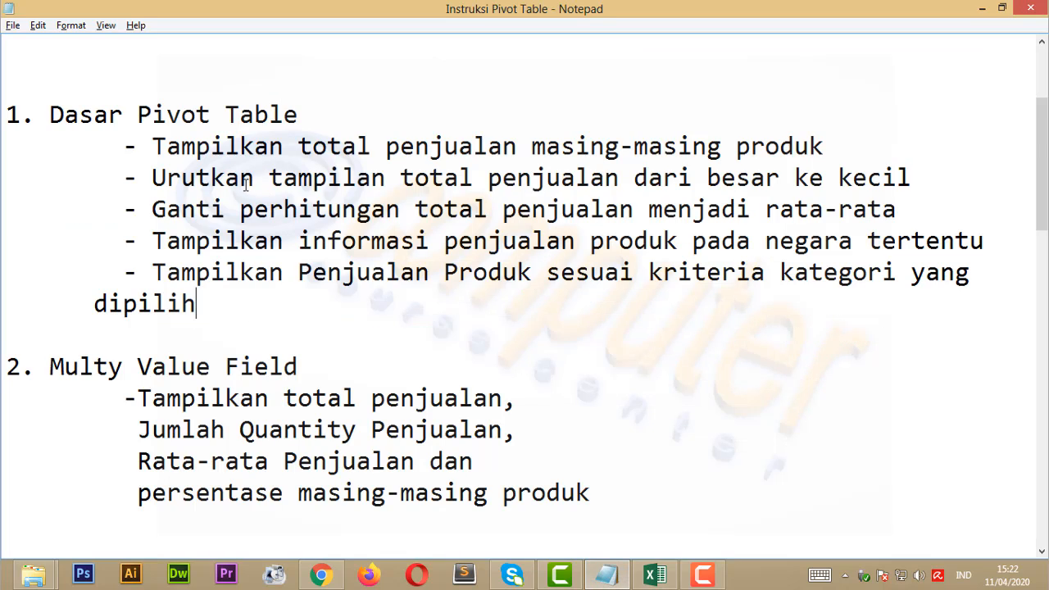